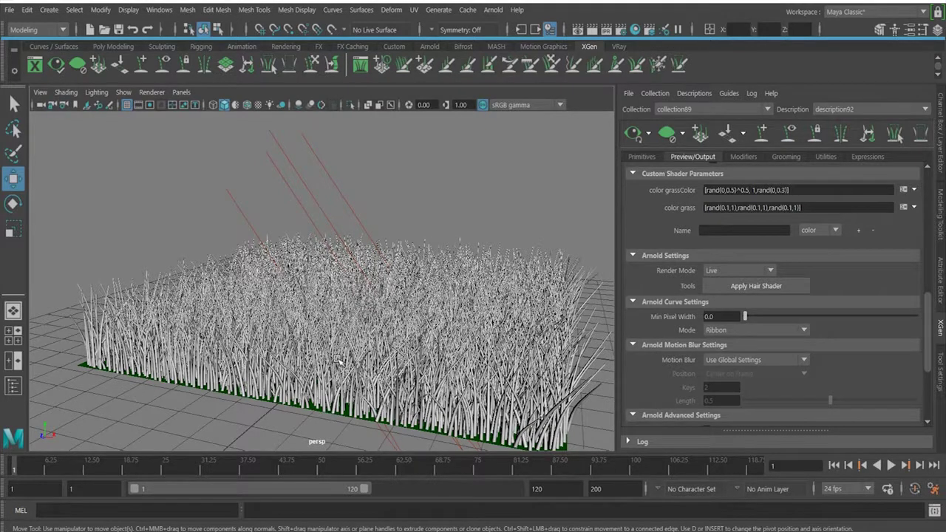
# - Open the Hypershade and bring up the colour settings of the lambert1 material in the RGB, 0 to 1.0 range
pyautogui.click(634, 29)
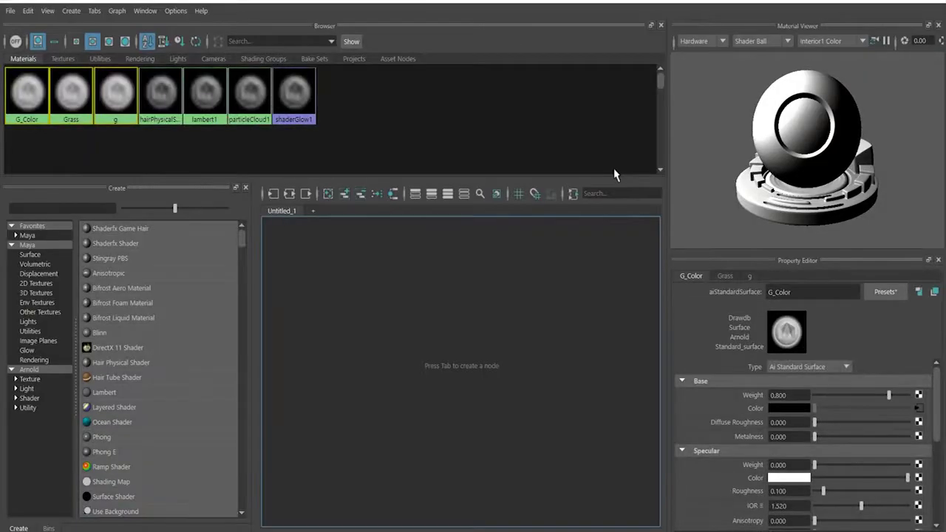
pyautogui.click(197, 96)
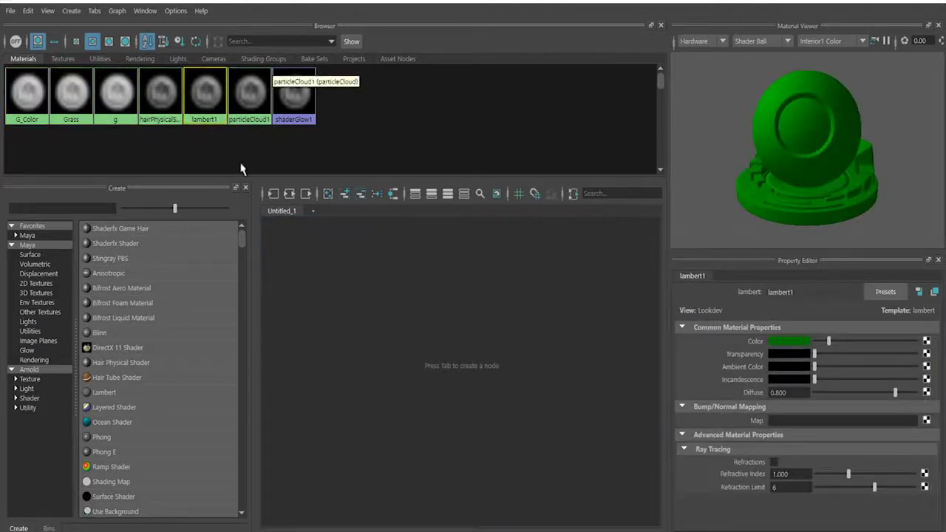
pyautogui.click(788, 341)
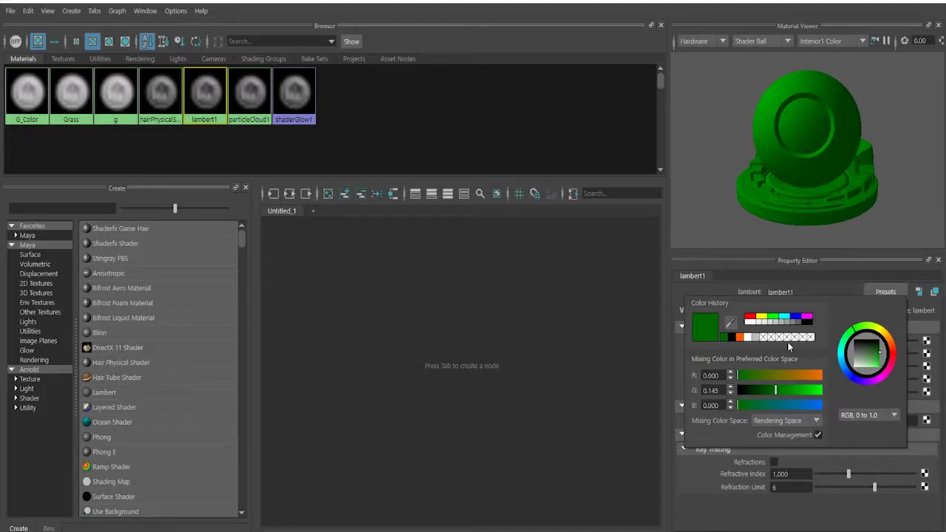
pyautogui.click(797, 346)
pyautogui.click(907, 425)
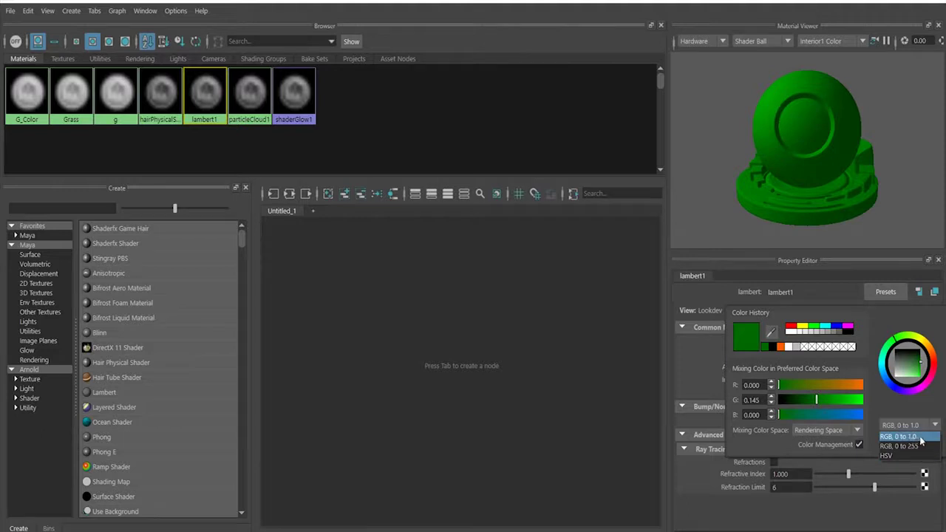
pyautogui.click(920, 439)
# - Try different colour mixes for lambert1, using green at 0.102 and 0.413 and red at 1.000
pyautogui.moveTo(816, 400); pyautogui.dragTo(747, 401)
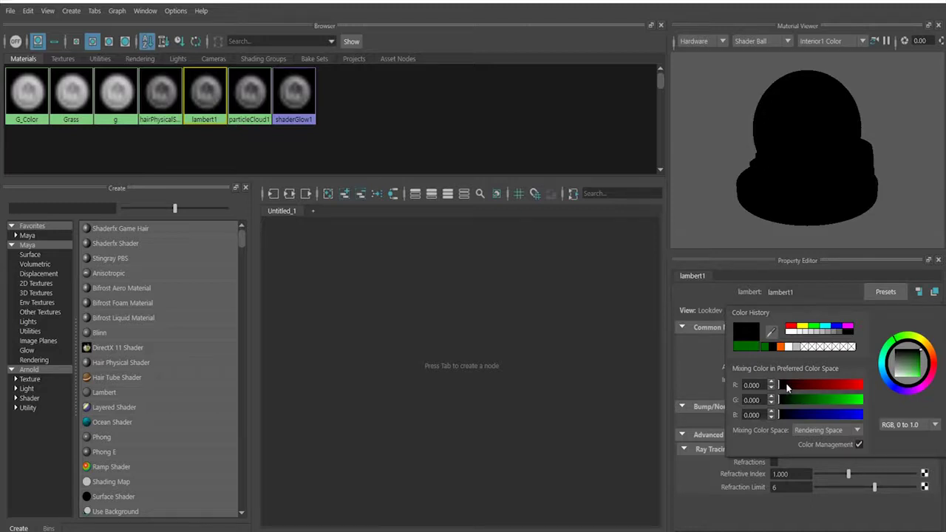
pyautogui.moveTo(778, 398); pyautogui.dragTo(810, 404)
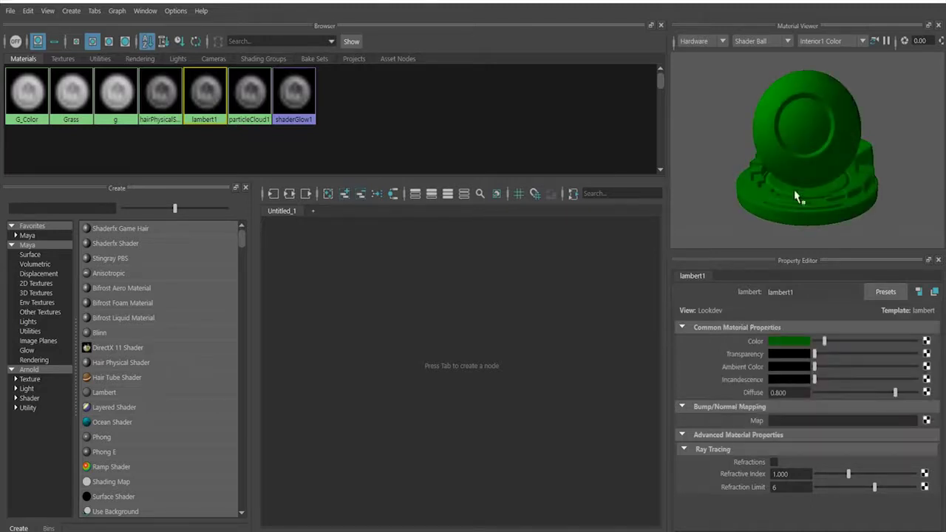
pyautogui.click(792, 342)
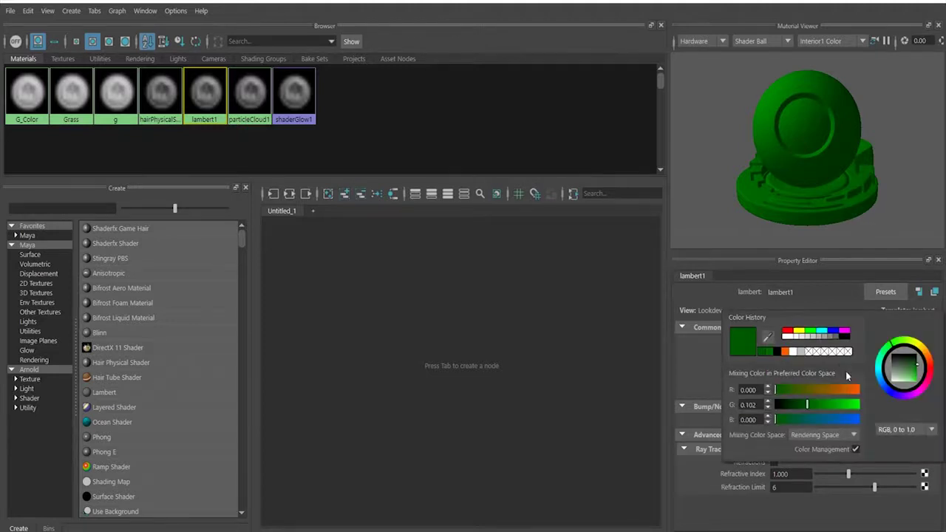
pyautogui.moveTo(809, 405)
pyautogui.mouseDown()
pyautogui.moveTo(876, 411)
pyautogui.moveTo(777, 405)
pyautogui.moveTo(807, 403)
pyautogui.mouseUp()
pyautogui.moveTo(808, 404); pyautogui.dragTo(838, 402)
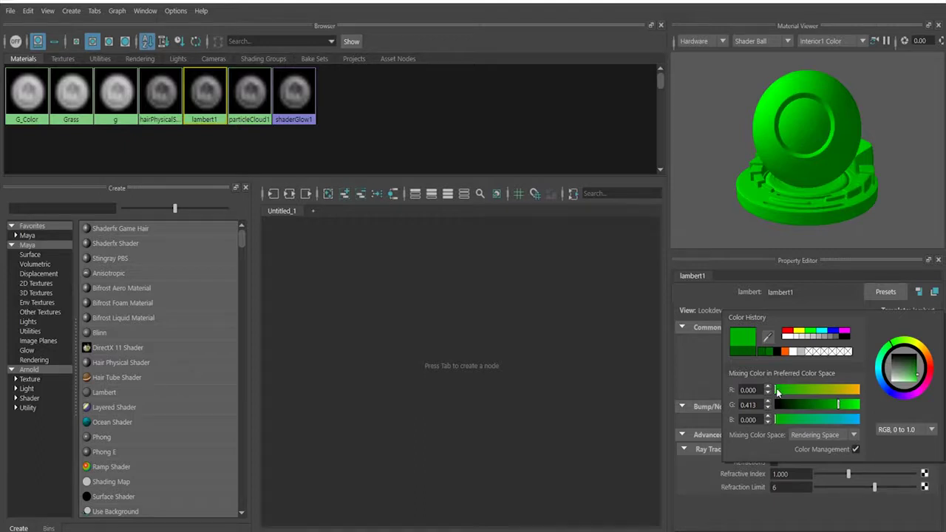
pyautogui.moveTo(776, 392); pyautogui.dragTo(885, 400)
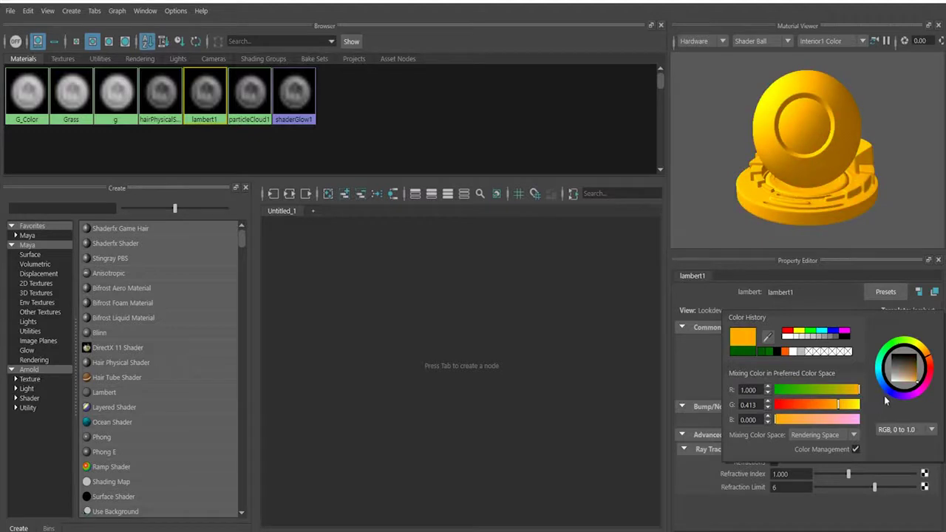
# - Set lambert1's colour to black by bringing its red, green and blue values to 0
pyautogui.moveTo(776, 419)
pyautogui.mouseDown()
pyautogui.moveTo(879, 419)
pyautogui.moveTo(783, 404)
pyautogui.moveTo(833, 407)
pyautogui.moveTo(776, 420)
pyautogui.mouseUp()
pyautogui.moveTo(822, 390); pyautogui.dragTo(764, 391)
pyautogui.moveTo(821, 405); pyautogui.dragTo(773, 405)
pyautogui.click(435, 340)
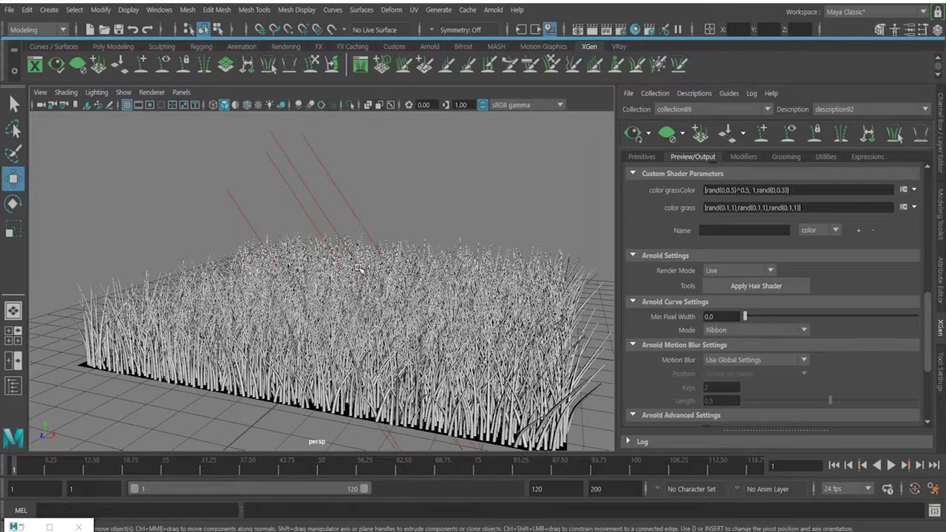
# - Create an aiStandardSurface shader node in the Hypershade work area
pyautogui.click(49, 527)
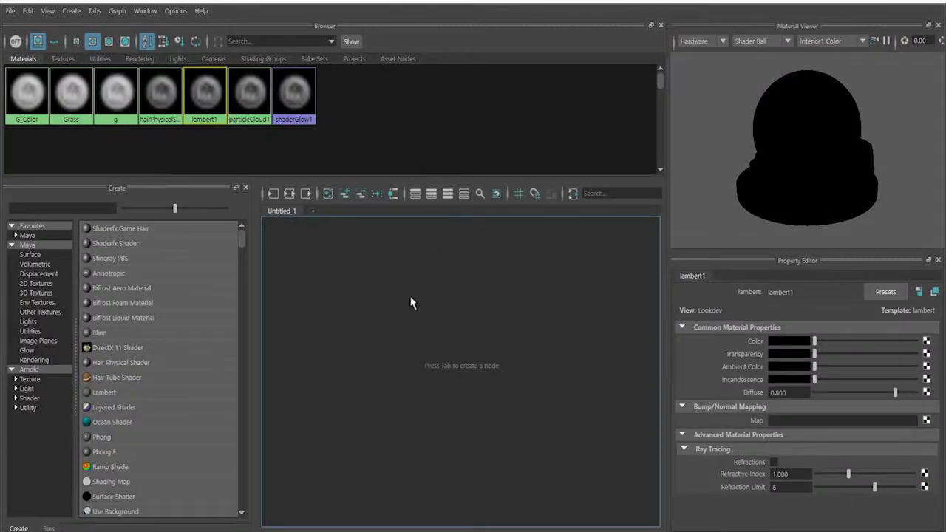
pyautogui.press('Tab')
pyautogui.write('aistan')
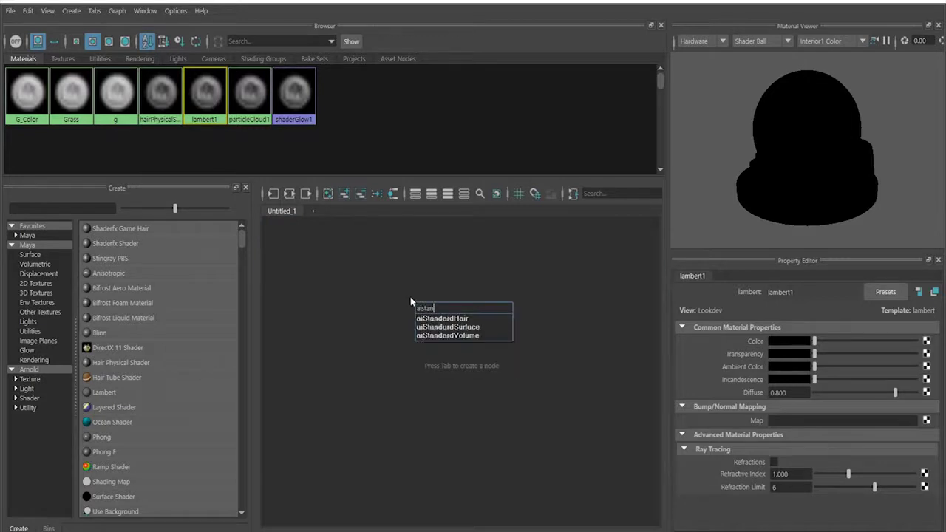
pyautogui.press('Down')
pyautogui.press('Down')
pyautogui.press('Return')
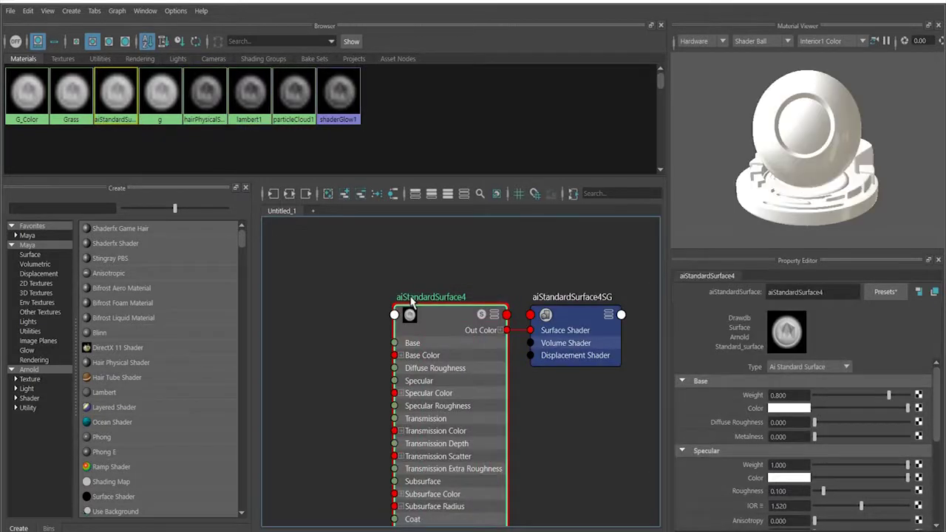
# - Rename the new standard surface shader as Color and set its specular weight to 0
pyautogui.click(833, 292)
pyautogui.doubleClick(833, 292)
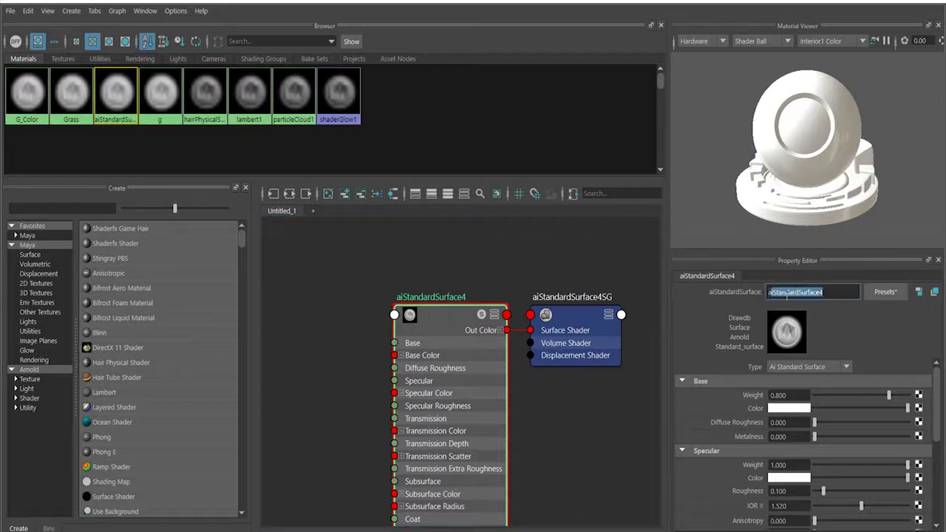
pyautogui.write('Color')
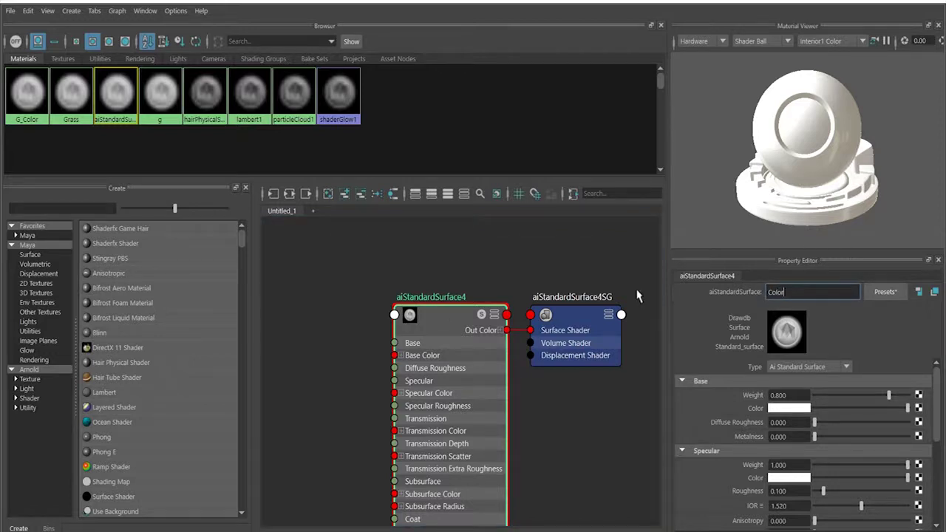
pyautogui.write('ord')
pyautogui.press('BackSpace')
pyautogui.press('BackSpace')
pyautogui.press('BackSpace')
pyautogui.press('Return')
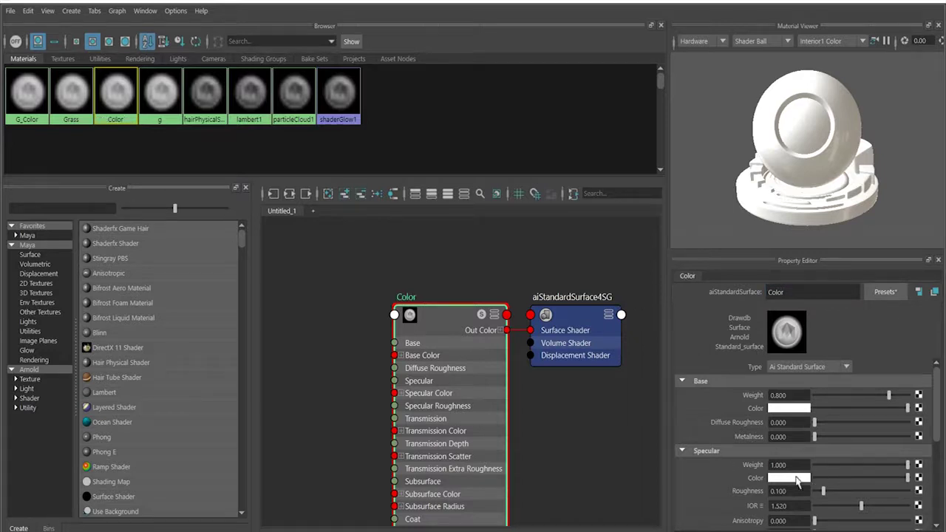
pyautogui.moveTo(872, 467); pyautogui.dragTo(813, 464)
# - Create an aiUserDataColor node and place it beside the input side of the Color shader
pyautogui.click(306, 340)
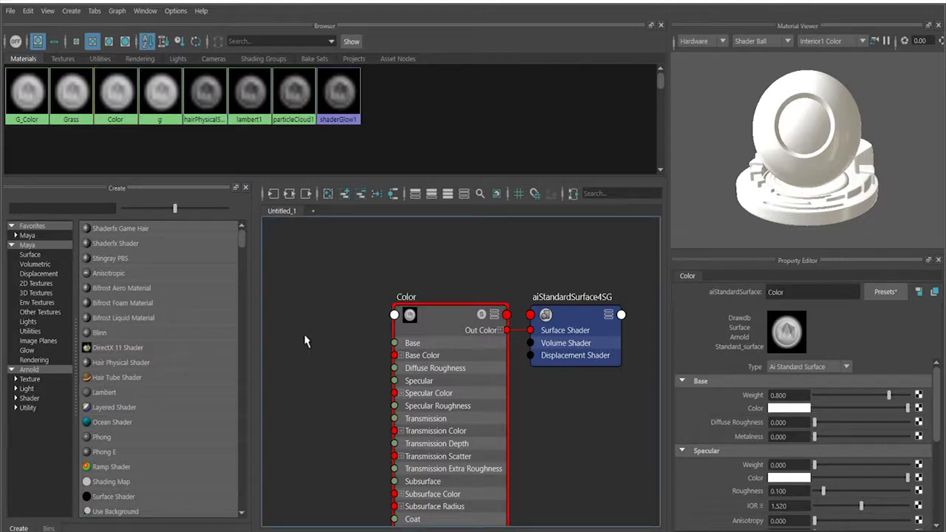
pyautogui.press('Tab')
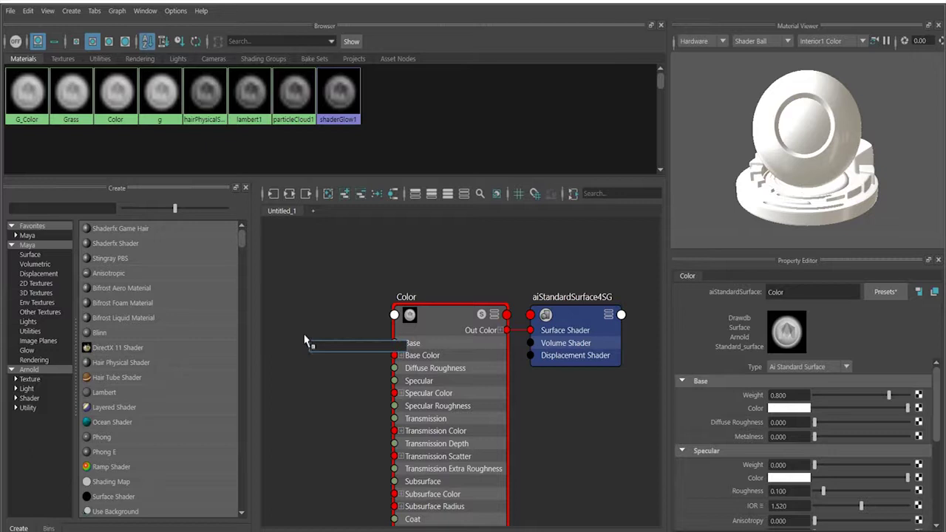
pyautogui.write('aiuser')
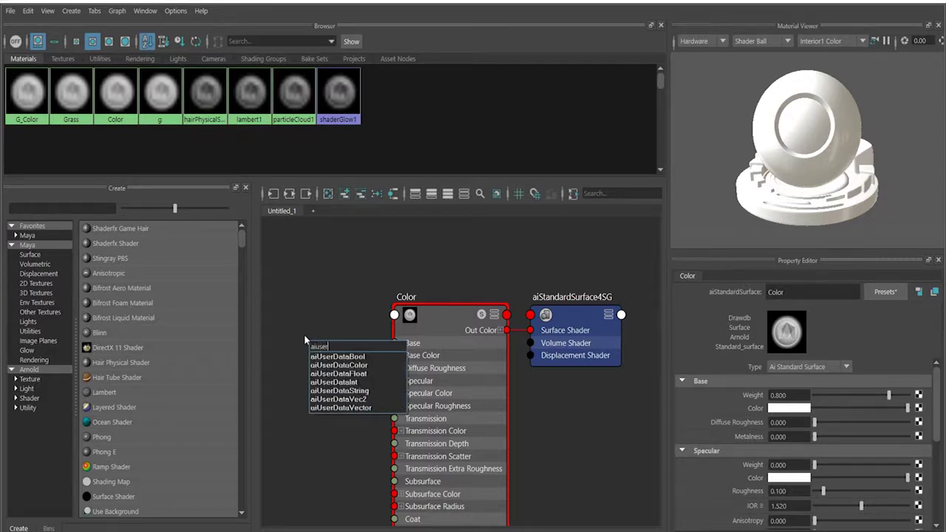
pyautogui.press('Down')
pyautogui.press('Down')
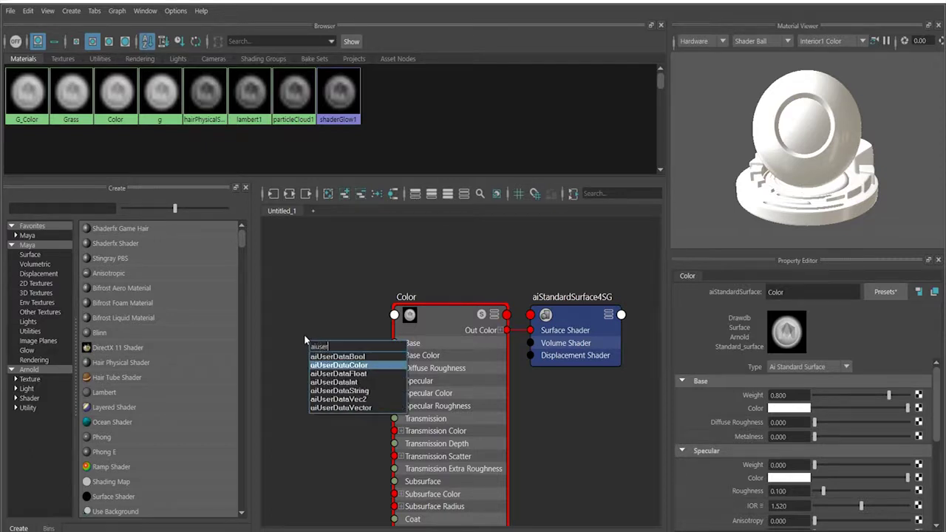
pyautogui.press('Return')
pyautogui.moveTo(361, 357); pyautogui.dragTo(310, 323)
# - Set the user data colour node's attribute to green and connect its Out Color to the Color shader's Base Color
pyautogui.click(803, 318)
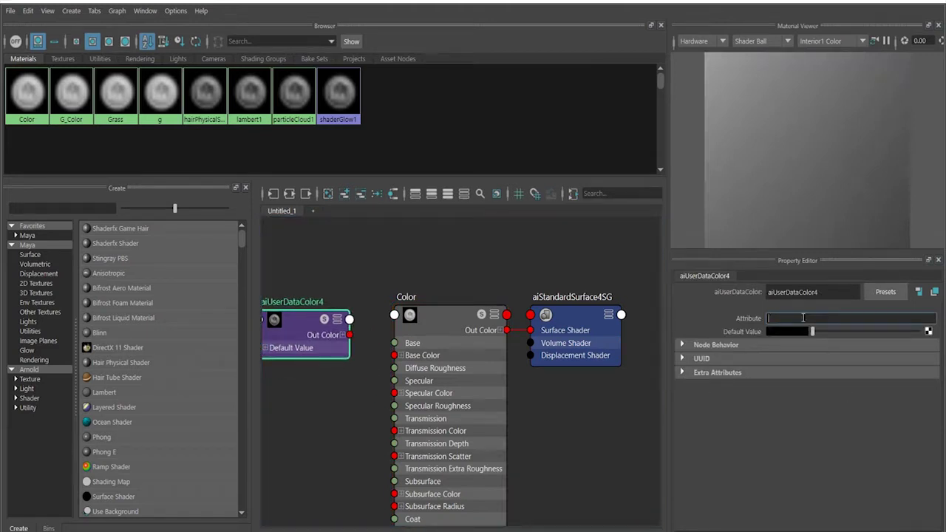
pyautogui.write('green')
pyautogui.moveTo(803, 318); pyautogui.dragTo(770, 319)
pyautogui.rightClick(773, 323)
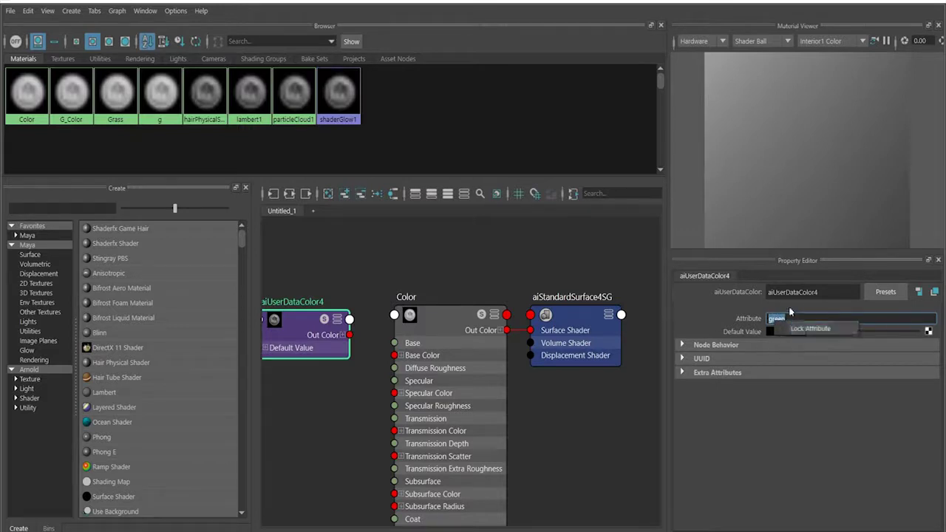
pyautogui.press('Escape')
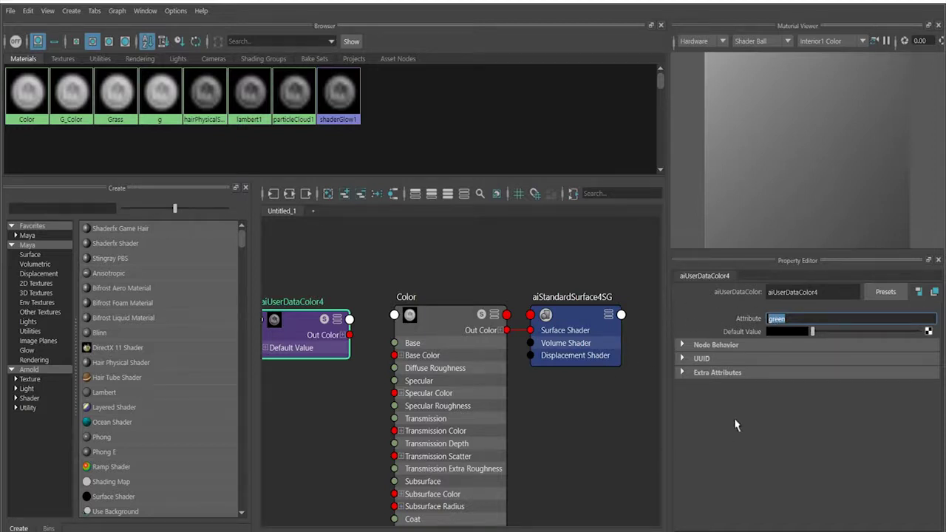
pyautogui.click(442, 330)
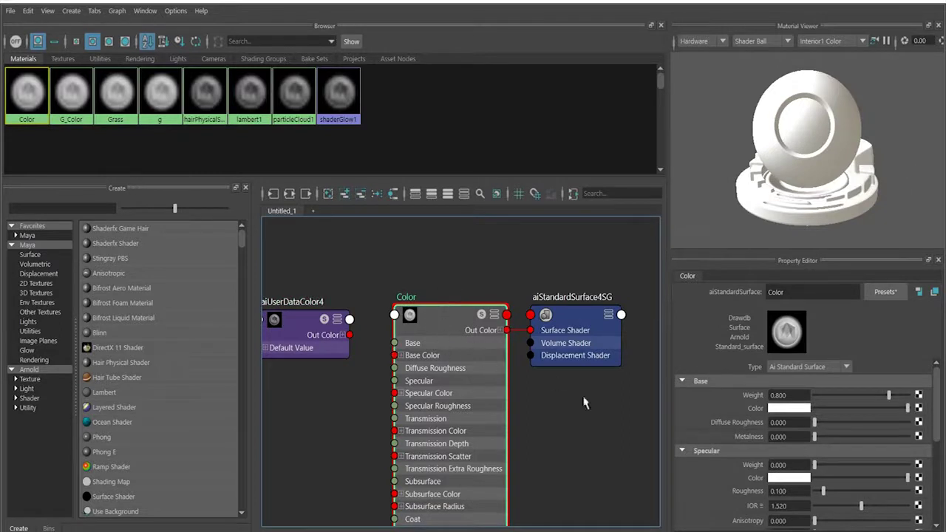
pyautogui.moveTo(290, 318); pyautogui.dragTo(747, 406, button='middle')
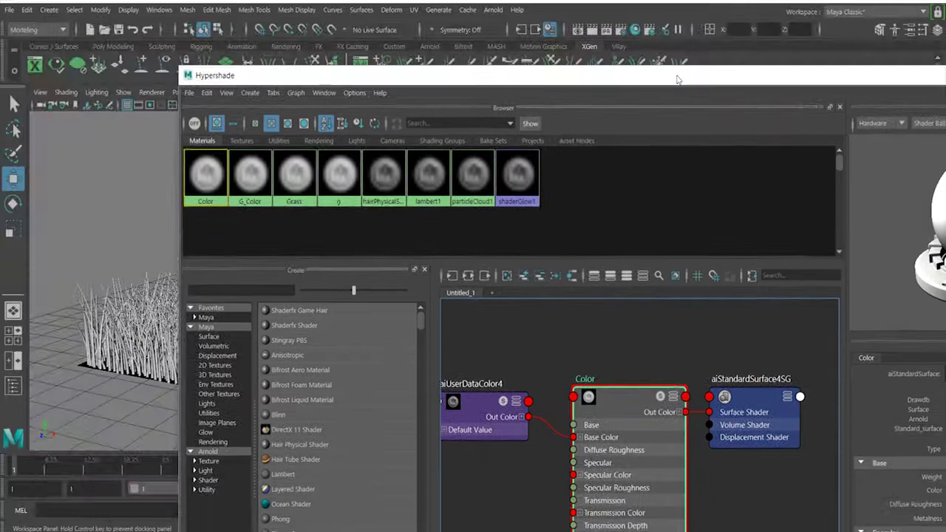
# - Select description92 inside collection89 in the Outliner and assign the Color material to it
pyautogui.click(10, 387)
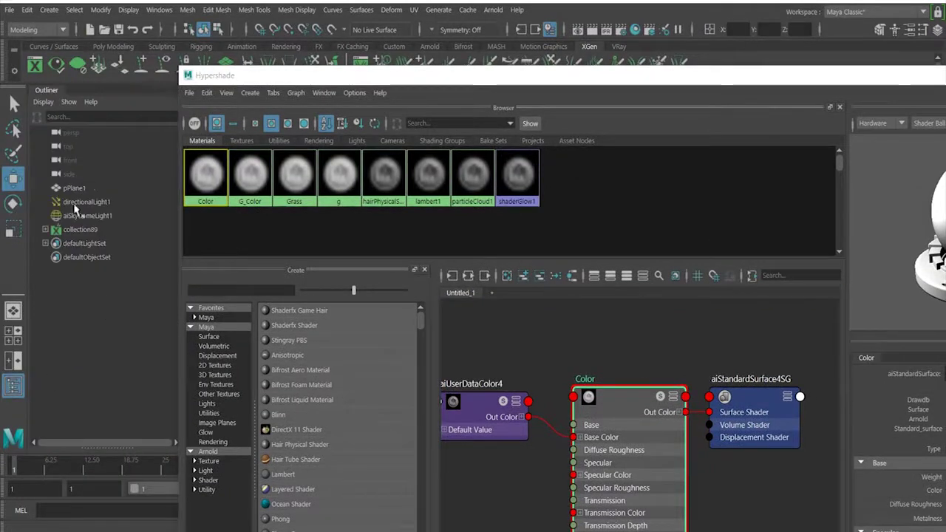
pyautogui.click(46, 232)
pyautogui.click(83, 244)
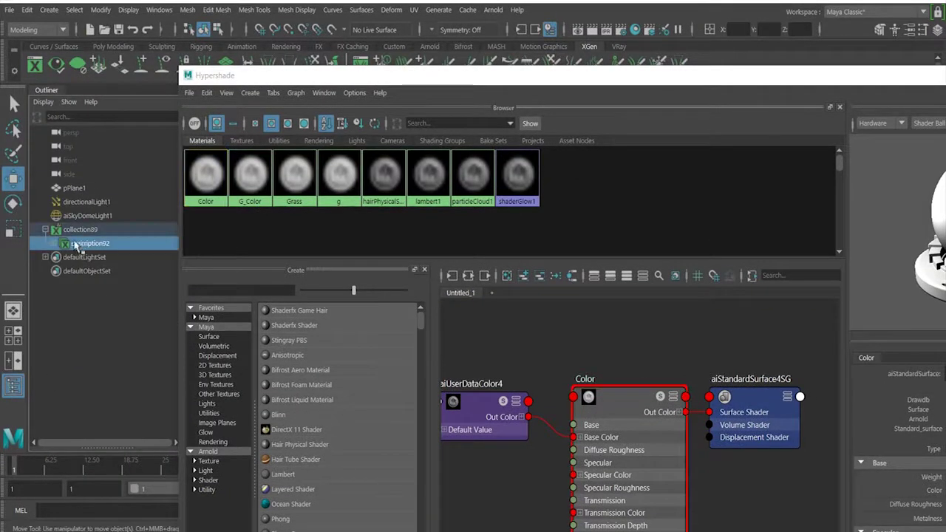
pyautogui.rightClick(205, 175)
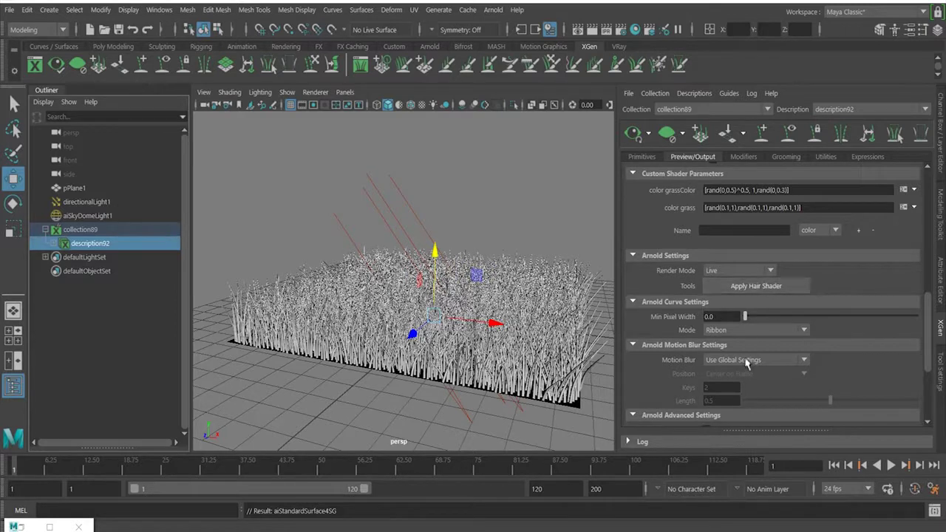
# - Add a custom shader parameter named green, of type color, to the grass description's output settings
pyautogui.moveTo(927, 332); pyautogui.dragTo(916, 194)
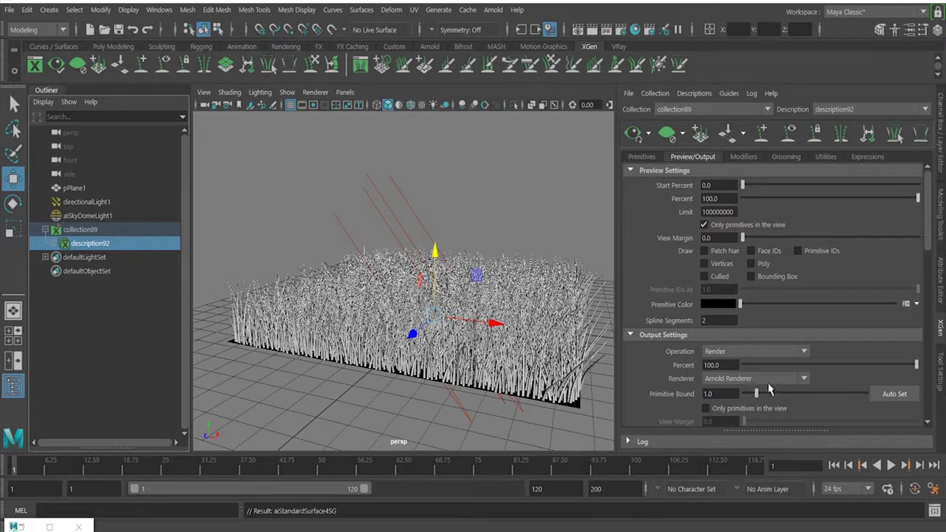
pyautogui.moveTo(929, 212); pyautogui.dragTo(936, 314)
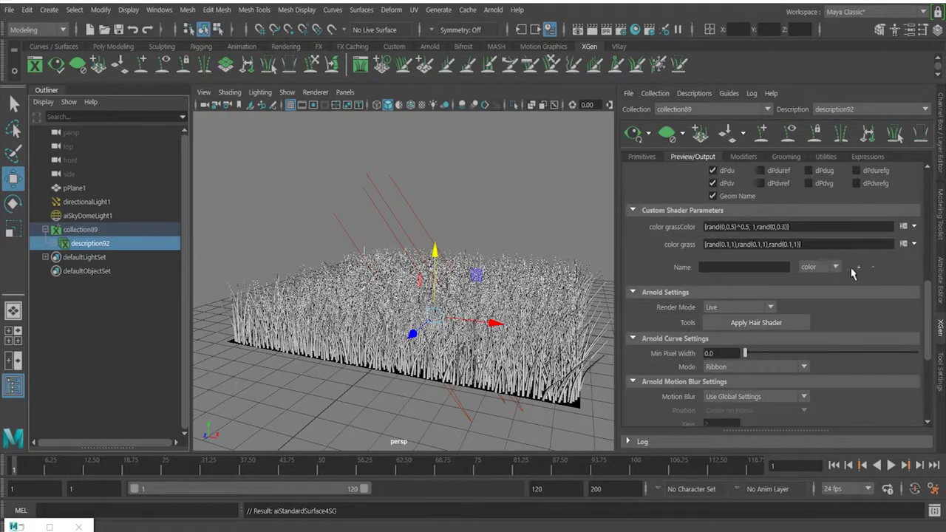
pyautogui.click(745, 267)
pyautogui.write('green')
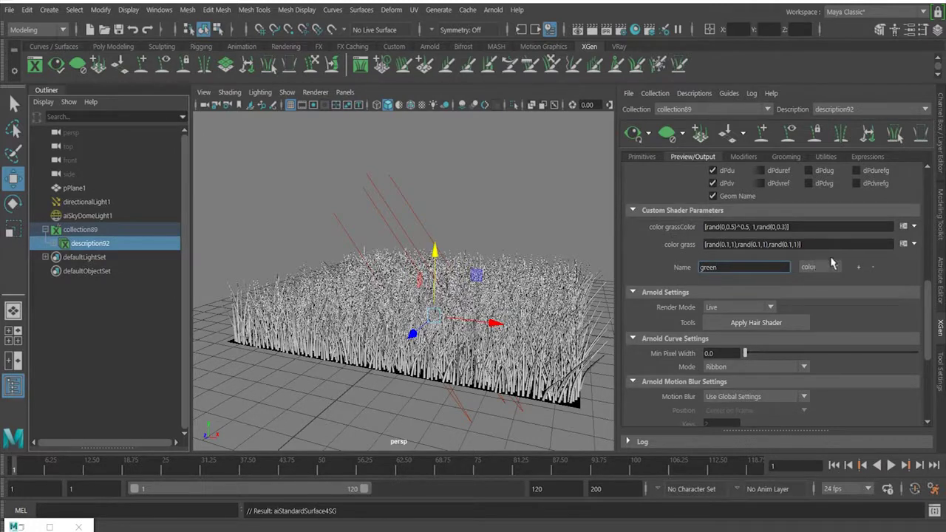
pyautogui.click(859, 269)
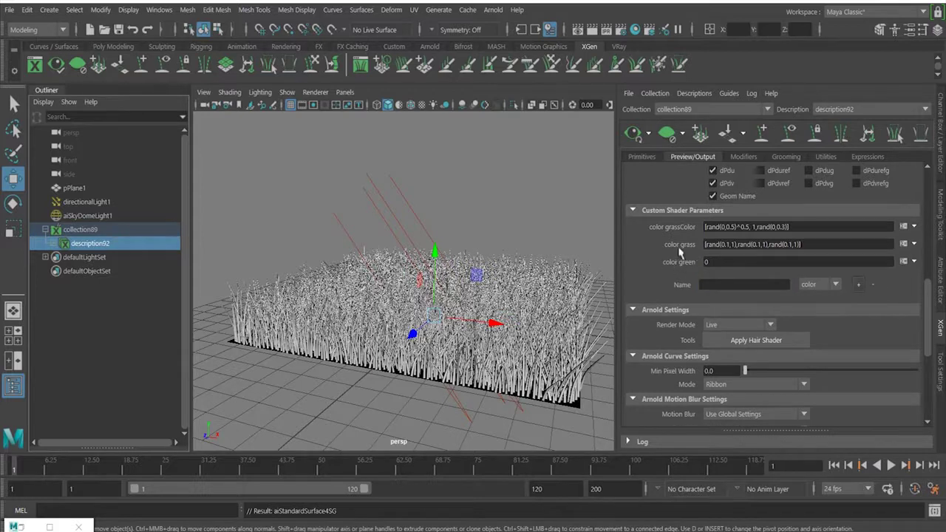
pyautogui.click(495, 10)
pyautogui.click(503, 21)
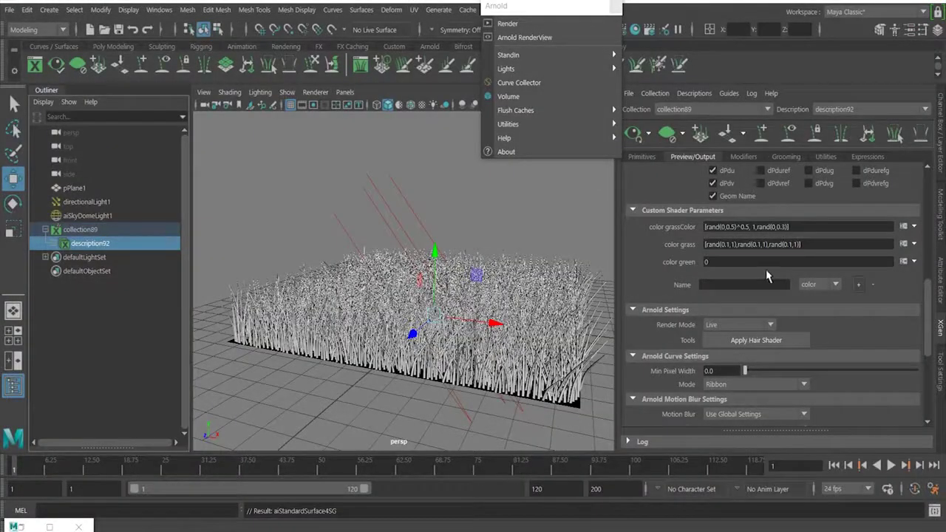
pyautogui.click(626, 16)
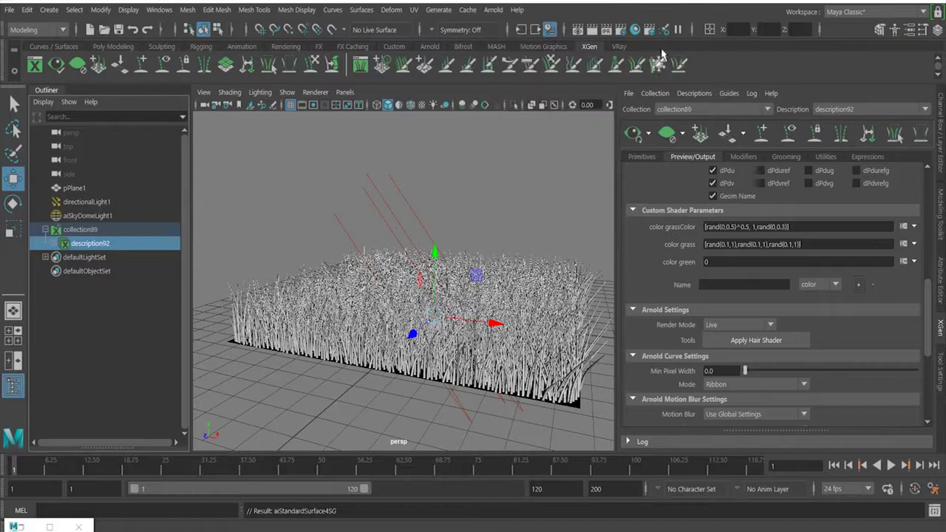
# - Set the green custom parameter's expression to [0,1,0], apply it and render the grass in Arnold
pyautogui.click(903, 261)
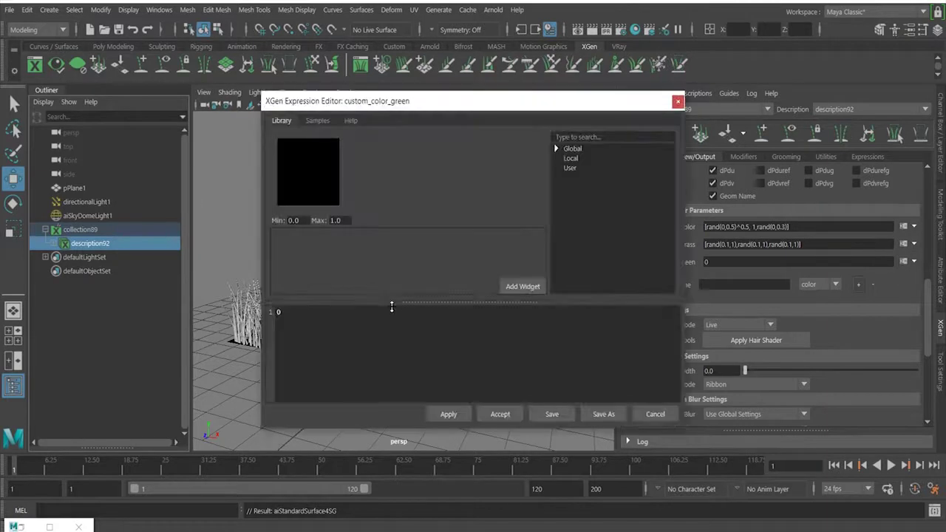
pyautogui.keyDown('ctrl'); pyautogui.scroll(4, 404, 353); pyautogui.keyUp('ctrl')
pyautogui.hotkey('ctrl', 'a')
pyautogui.press('BackSpace')
pyautogui.write('[]')
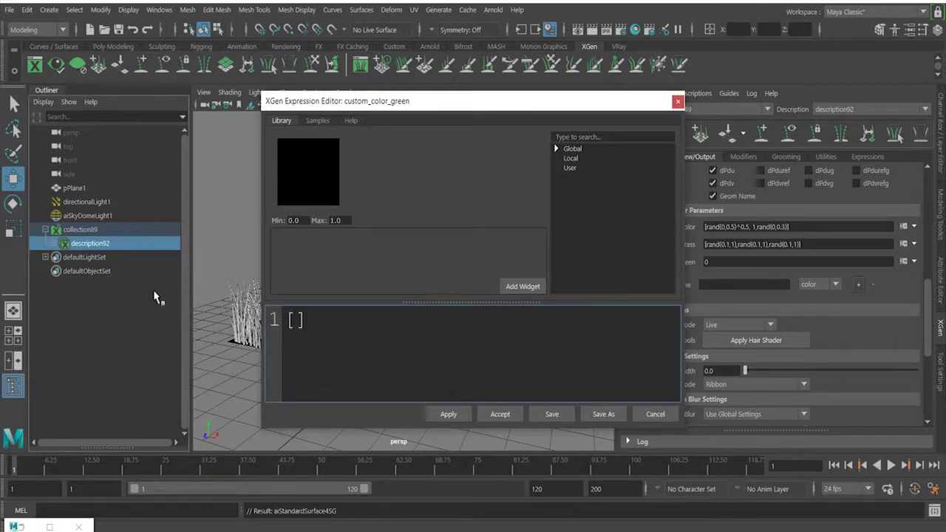
pyautogui.press('Left')
pyautogui.write('0,1,0')
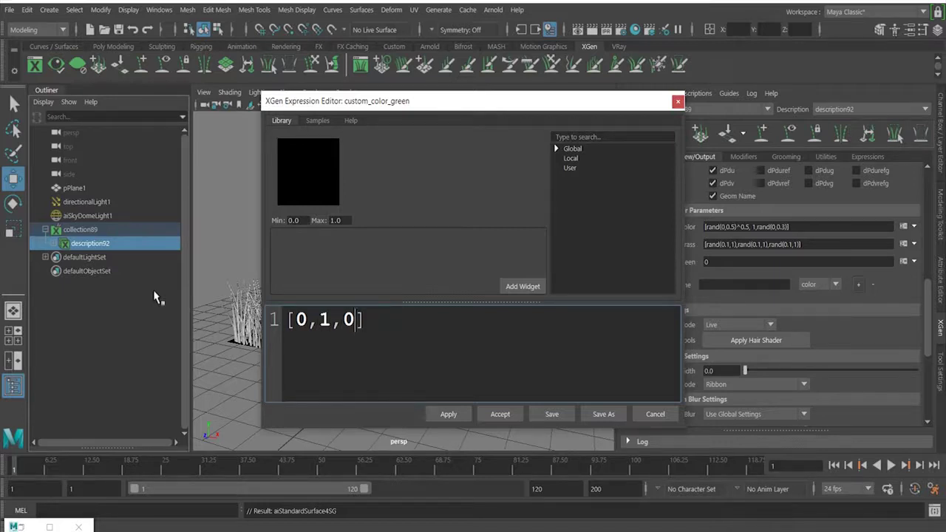
pyautogui.click(449, 414)
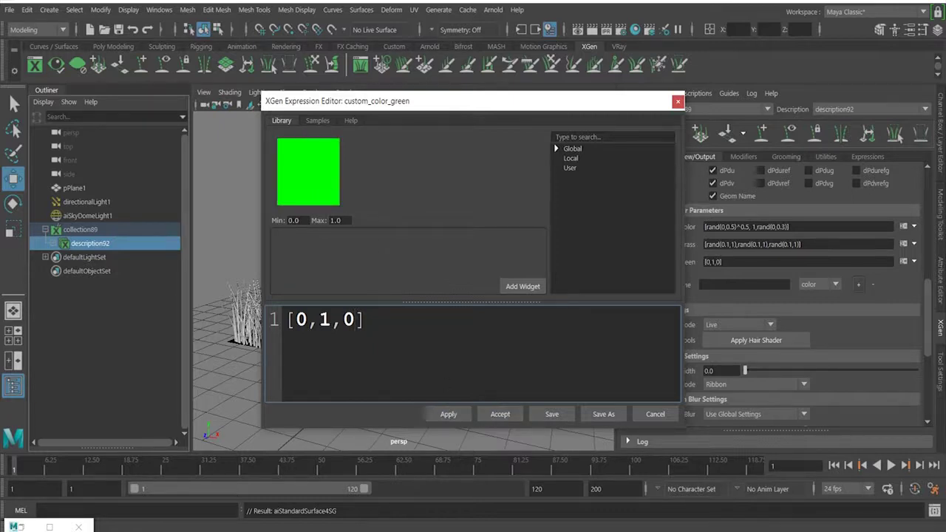
pyautogui.click(492, 9)
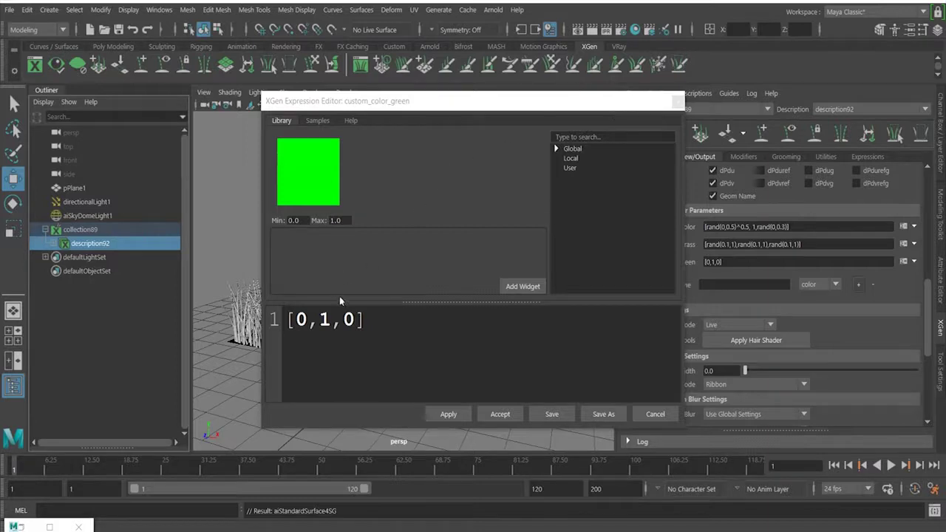
# - Replace the middle value of the green parameter's expression with rand(0,1) and apply it
pyautogui.doubleClick(325, 319)
pyautogui.click(331, 319)
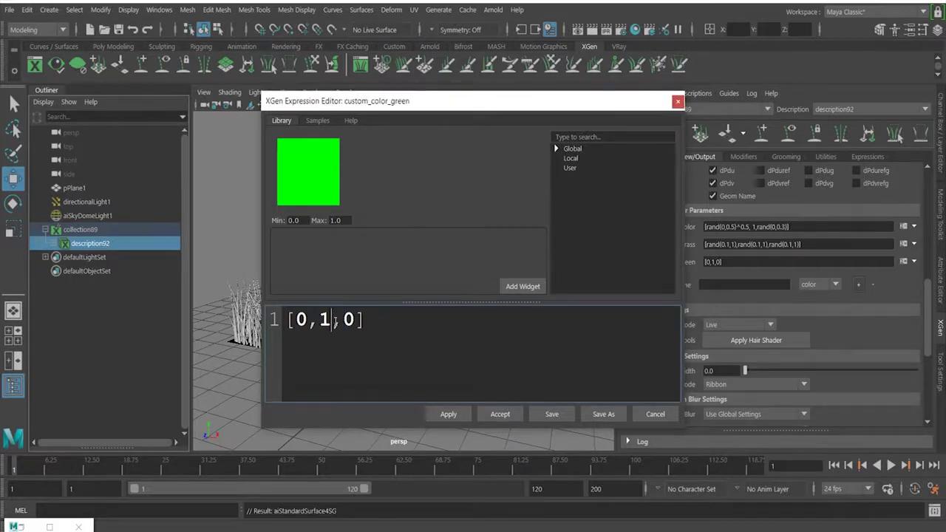
pyautogui.press('BackSpace')
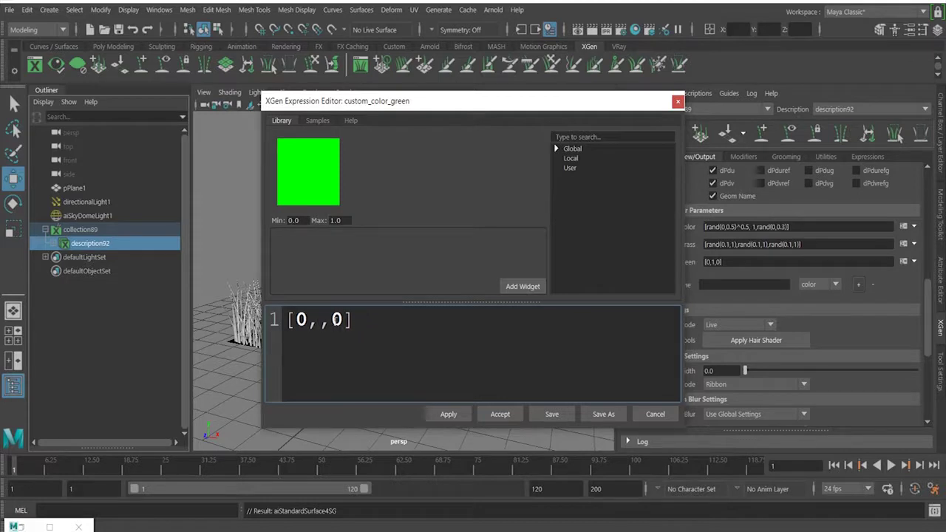
pyautogui.write('ra')
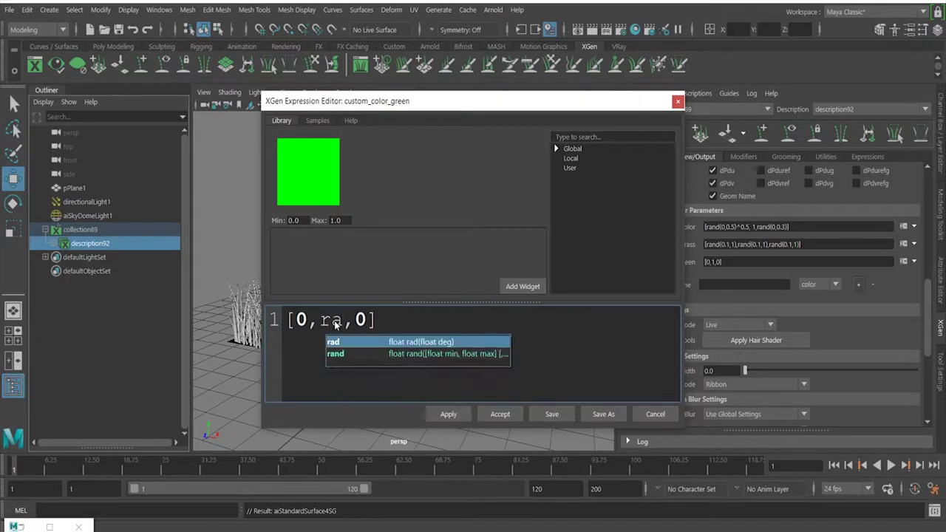
pyautogui.write('nd')
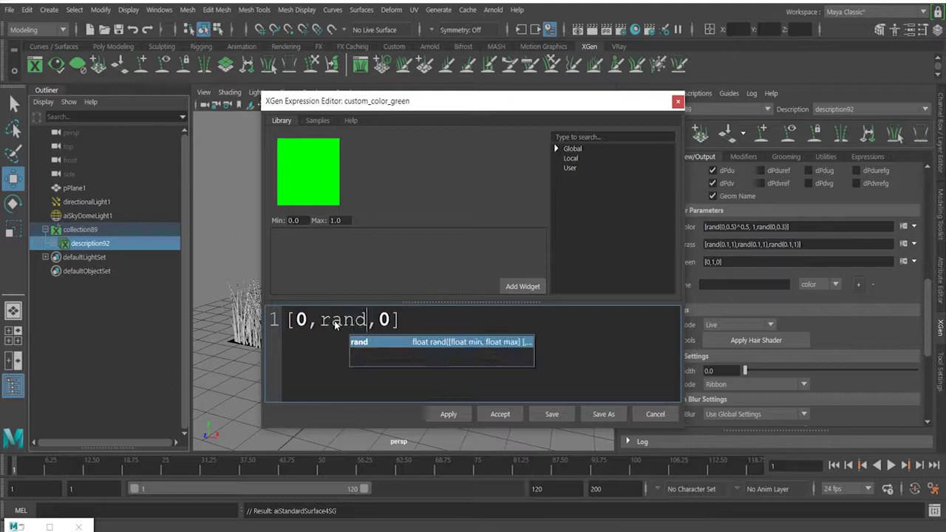
pyautogui.write('(')
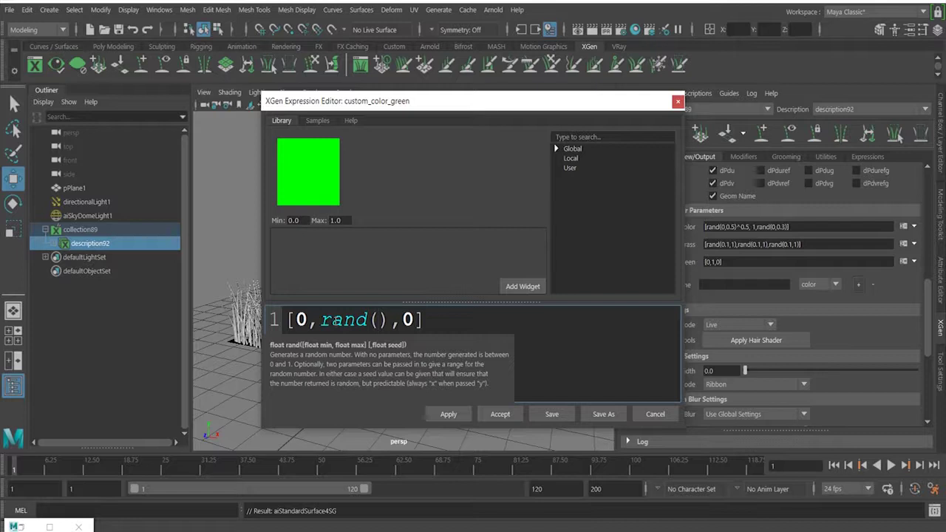
pyautogui.write('0')
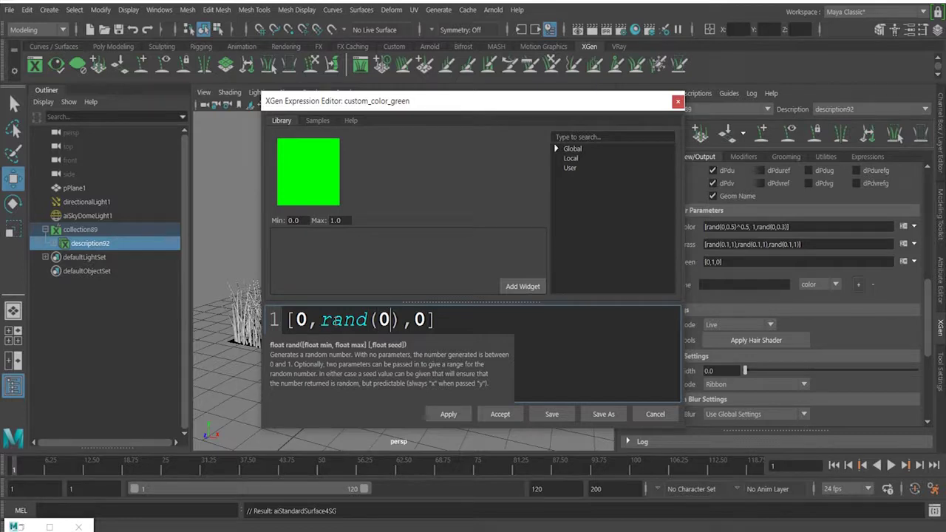
pyautogui.write('.2')
pyautogui.press('BackSpace')
pyautogui.write('1')
pyautogui.press('BackSpace')
pyautogui.press('BackSpace')
pyautogui.write(',1')
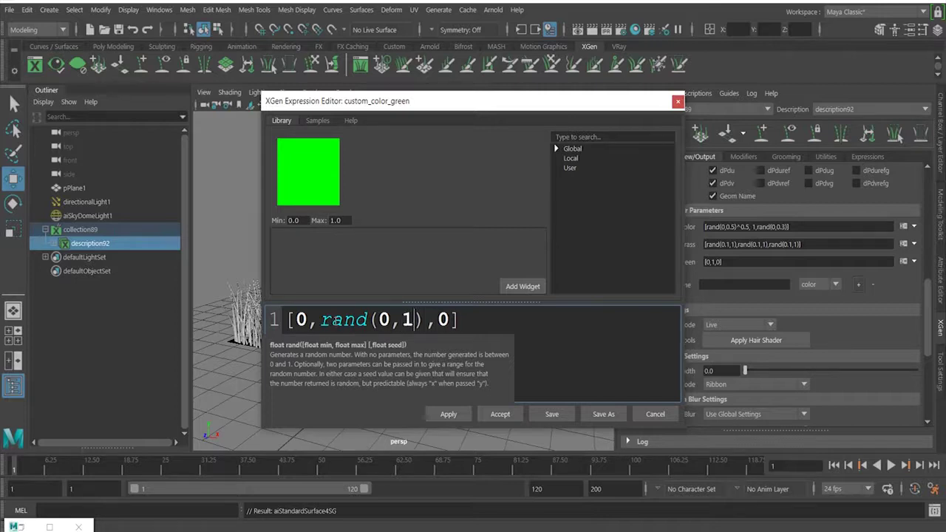
pyautogui.click(448, 414)
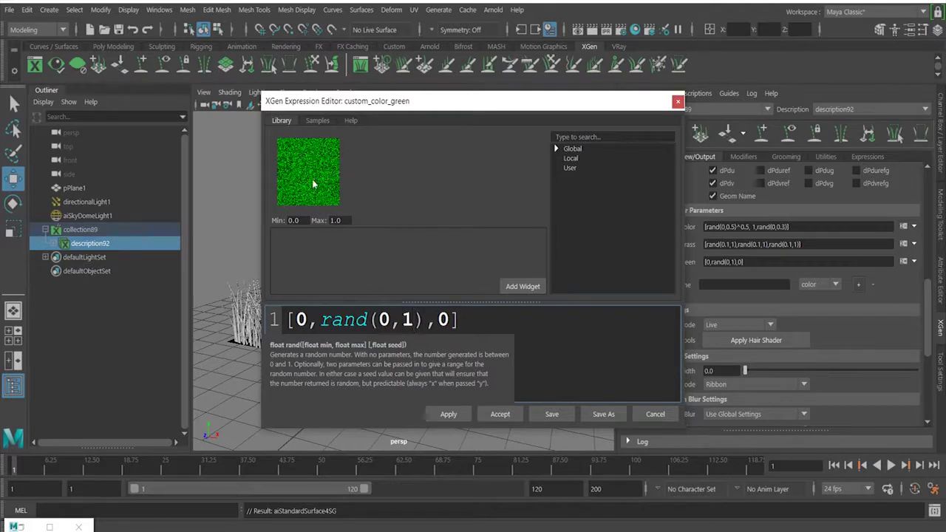
# - Move the expression editor aside to uncover the grass and render the scene in Arnold
pyautogui.keyDown('alt'); pyautogui.moveTo(312, 179); pyautogui.dragTo(541, 187); pyautogui.keyUp('alt')
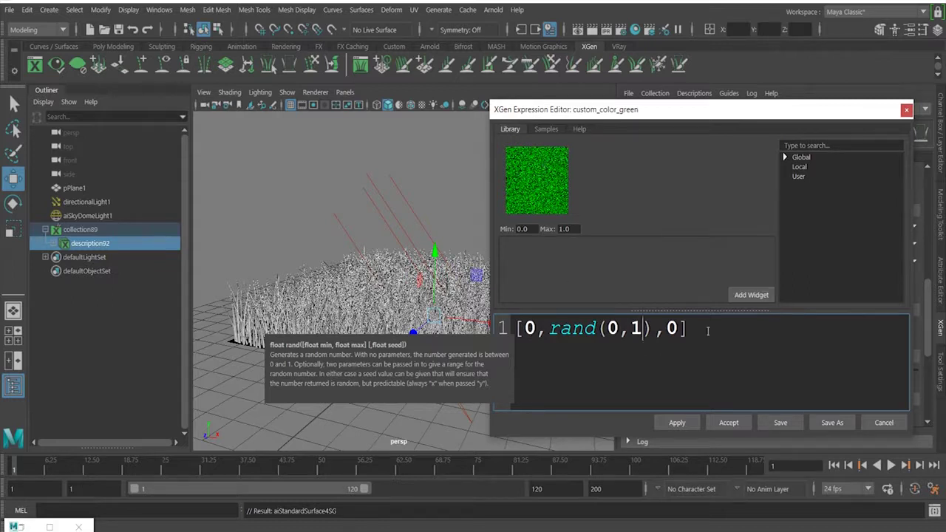
pyautogui.click(493, 9)
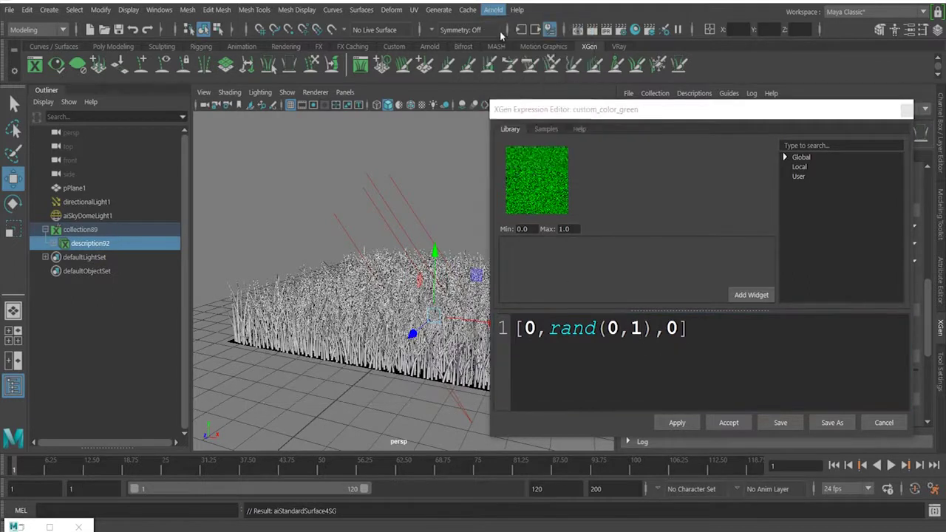
pyautogui.click(501, 35)
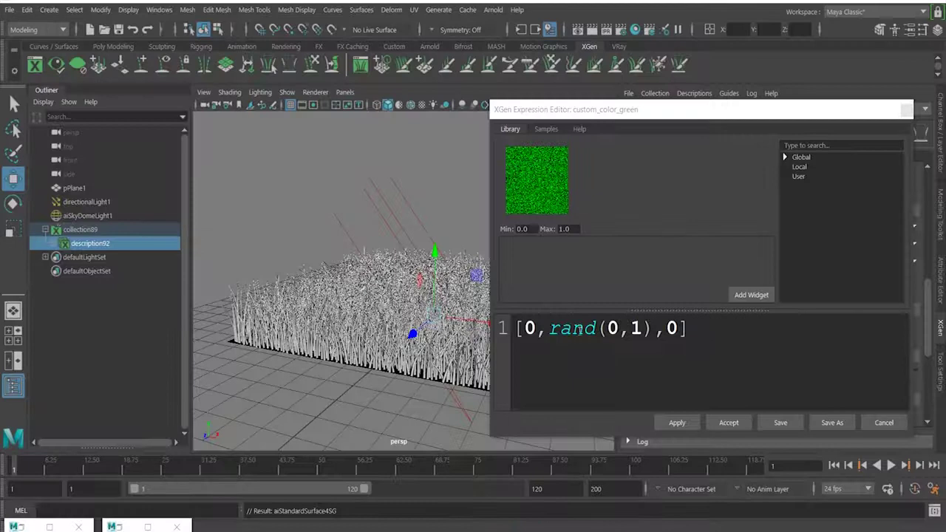
# - Raise the minimum of the green channel's random range to 0.2, then 0.3, applying each value
pyautogui.click(621, 328)
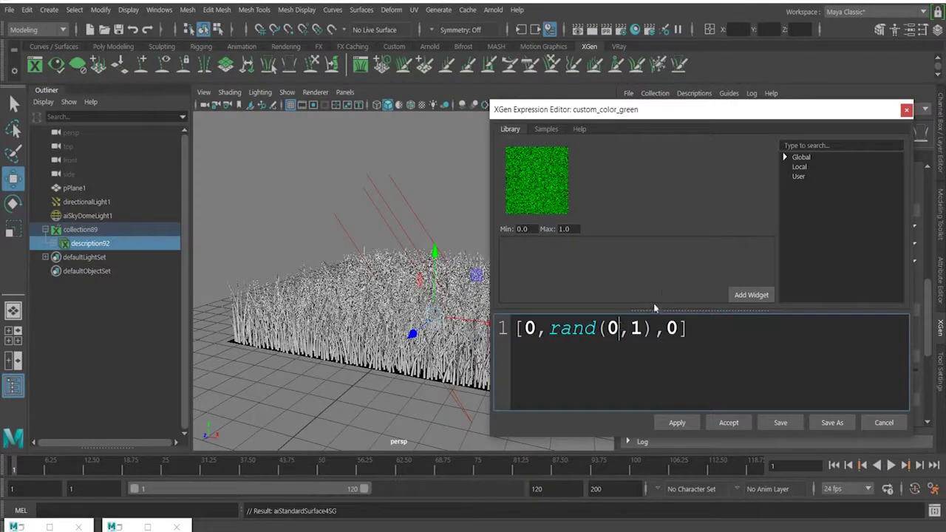
pyautogui.write('.2')
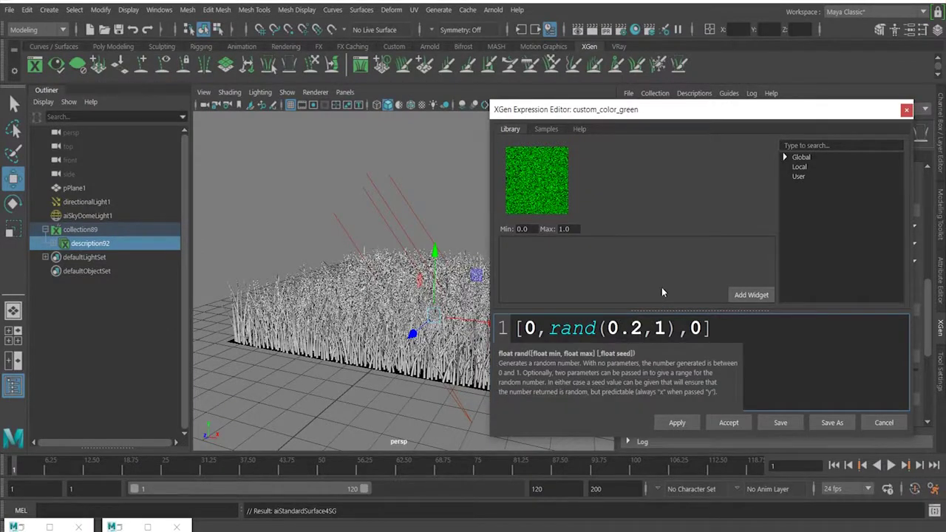
pyautogui.click(691, 426)
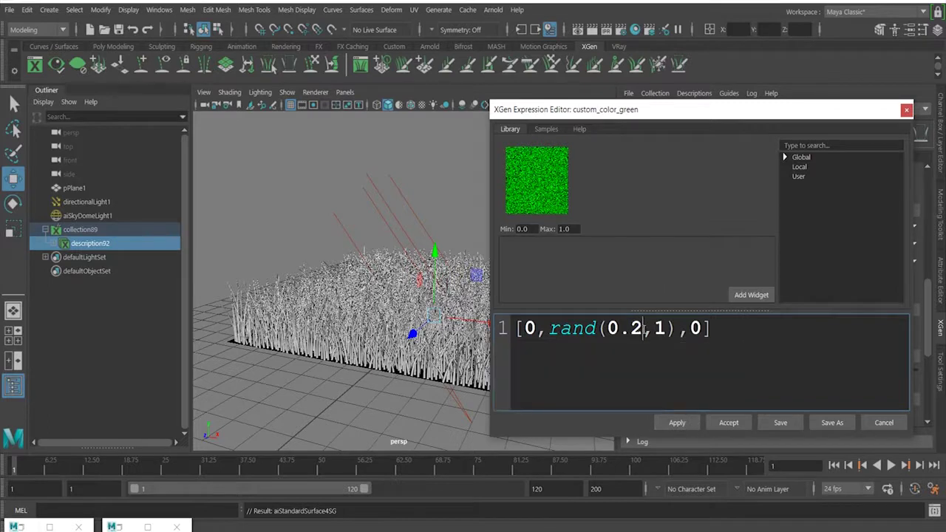
pyautogui.press('BackSpace')
pyautogui.write('3')
pyautogui.click(695, 420)
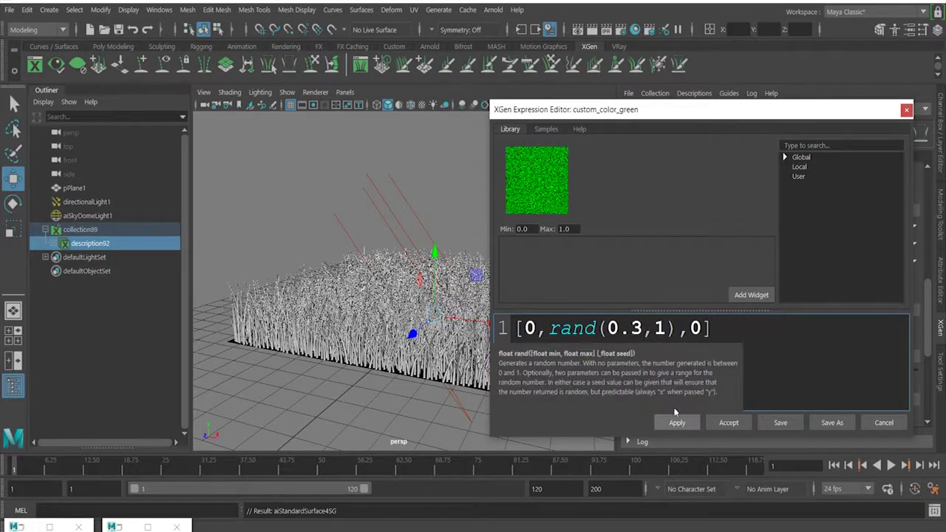
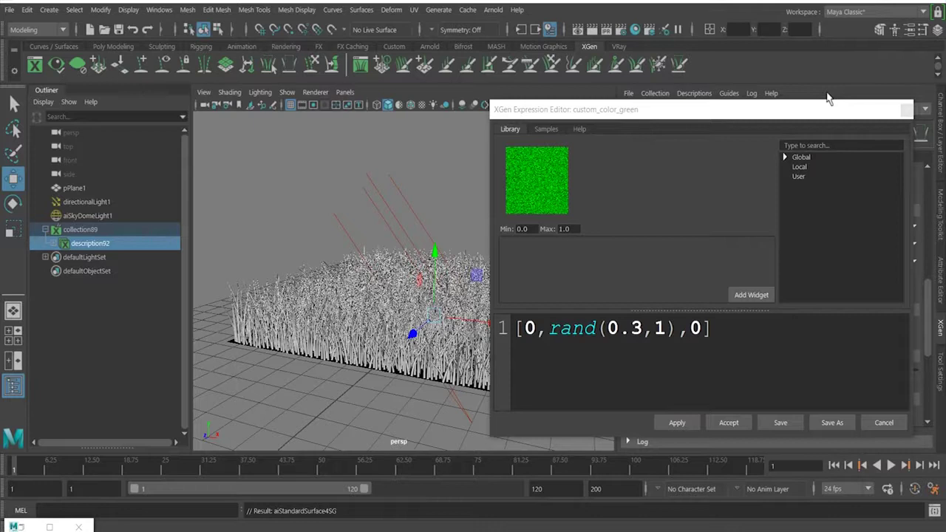
# - Set the expression's red channel to 1, apply it and check the grass in an Arnold render
pyautogui.click(537, 326)
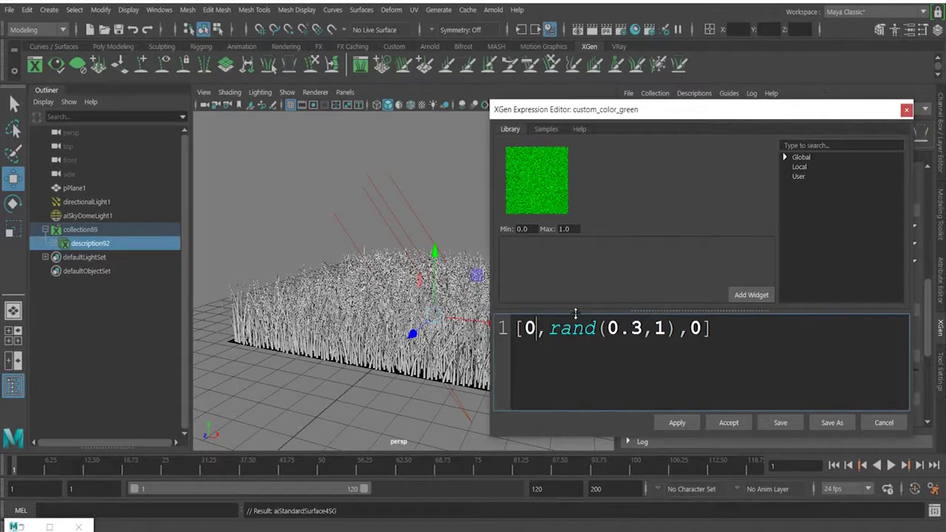
pyautogui.press('BackSpace')
pyautogui.write('1')
pyautogui.click(677, 423)
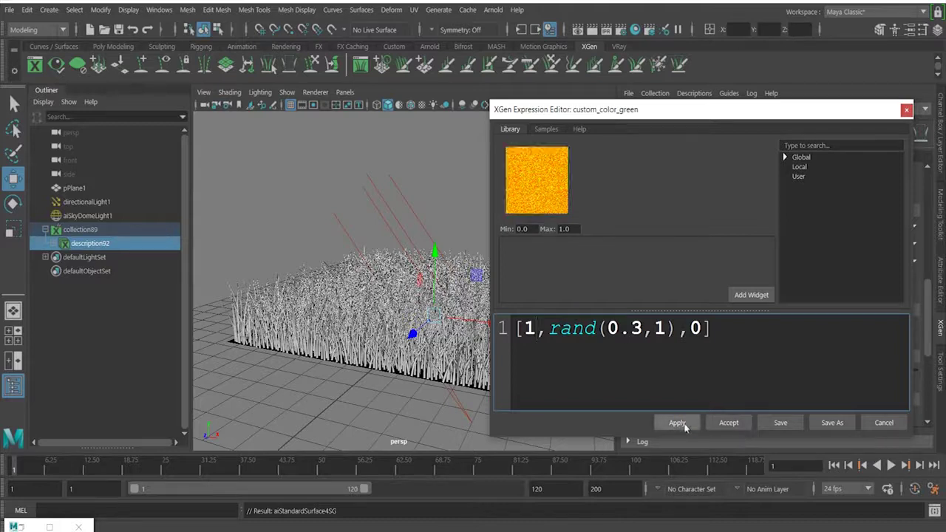
pyautogui.click(493, 9)
pyautogui.click(510, 34)
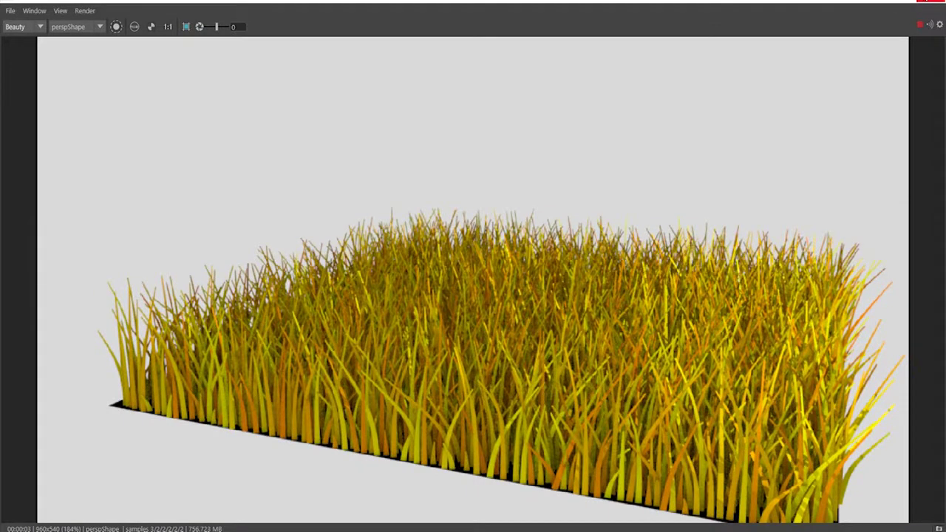
pyautogui.click(933, 2)
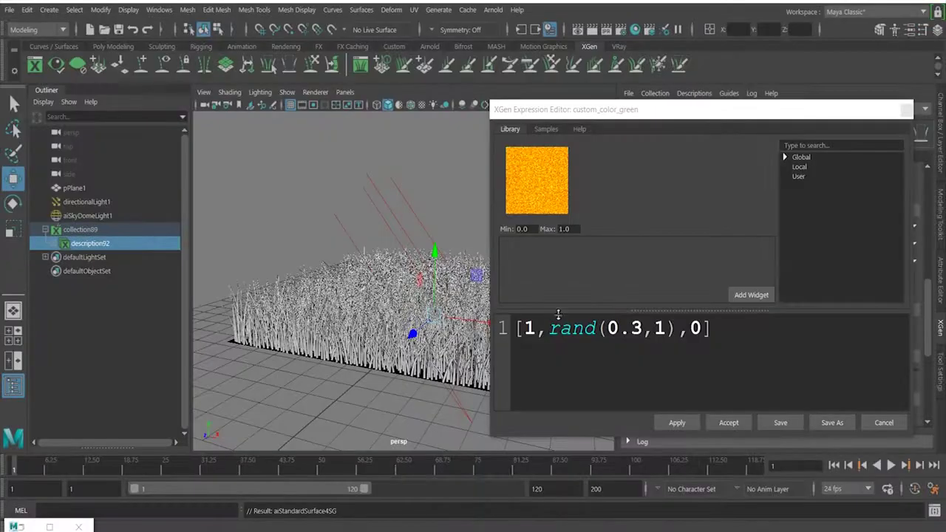
# - Replace the red channel's value with a rand function and set the green channel's random minimum to 0
pyautogui.press('BackSpace')
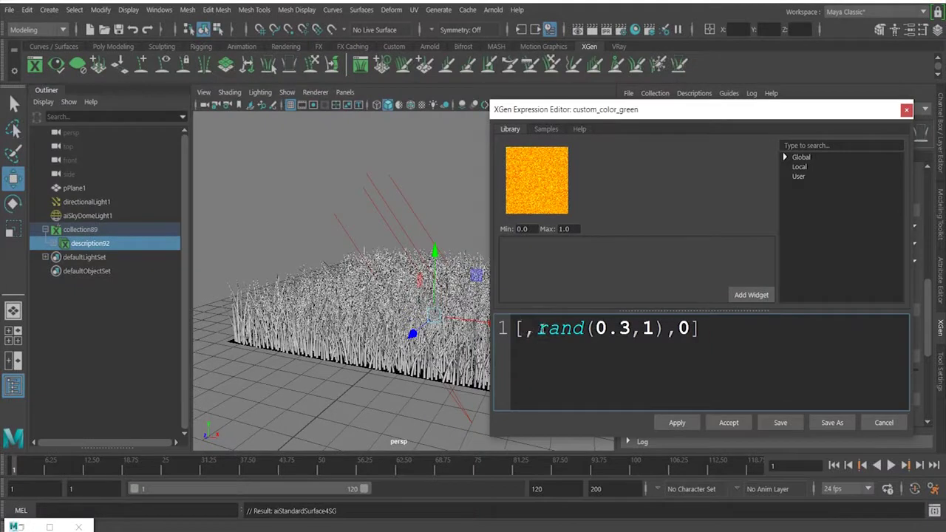
pyautogui.write('rand')
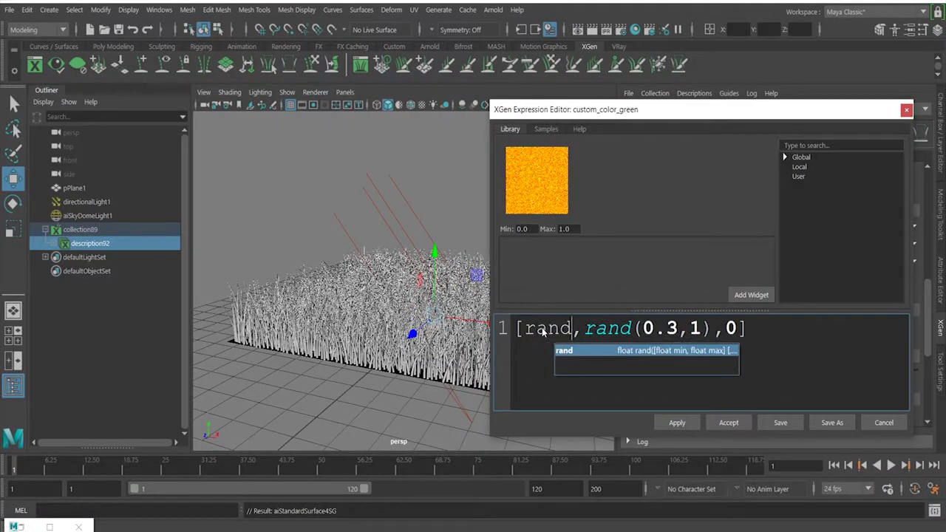
pyautogui.press('Escape')
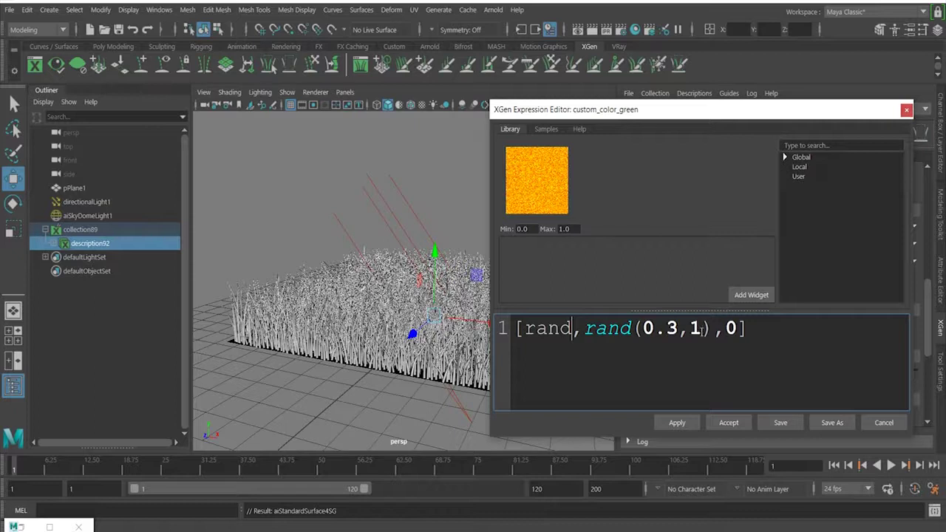
pyautogui.click(678, 329)
pyautogui.press('BackSpace')
pyautogui.press('BackSpace')
# - Give the red channel's rand function the range 0 to 1, apply the expression and render the grass in Arnold
pyautogui.press('Left')
pyautogui.press('Left')
pyautogui.press('Left')
pyautogui.press('Left')
pyautogui.press('Left')
pyautogui.press('Left')
pyautogui.press('Left')
pyautogui.press('Left')
pyautogui.press('Left')
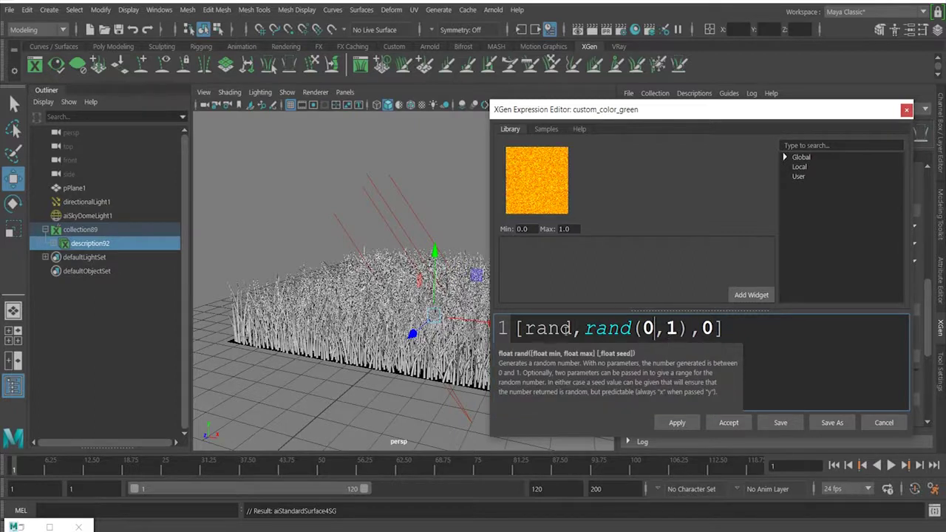
pyautogui.write('()')
pyautogui.press('Left')
pyautogui.write('0,1')
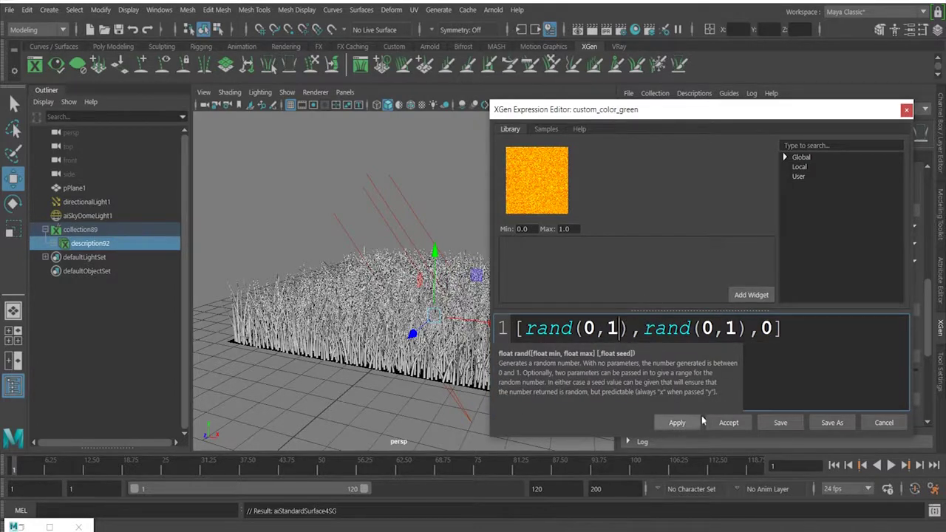
pyautogui.click(686, 422)
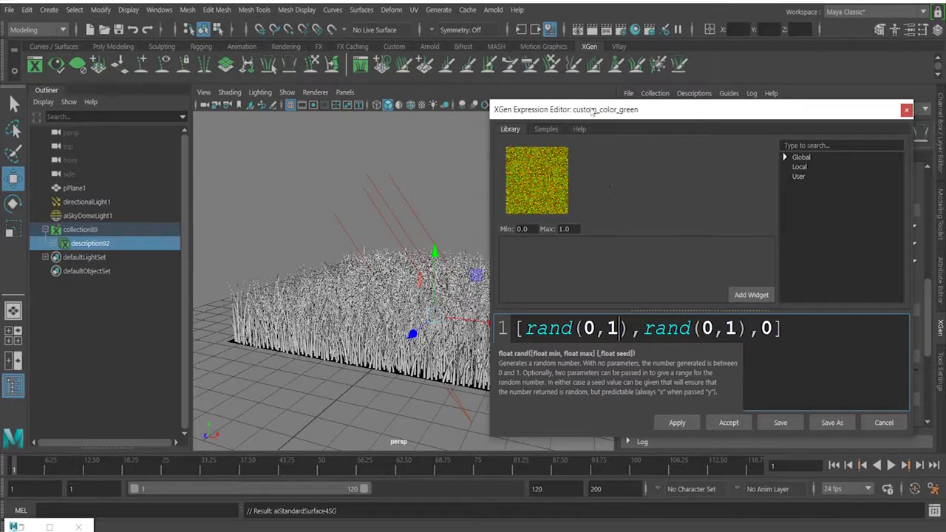
pyautogui.click(493, 9)
pyautogui.click(522, 40)
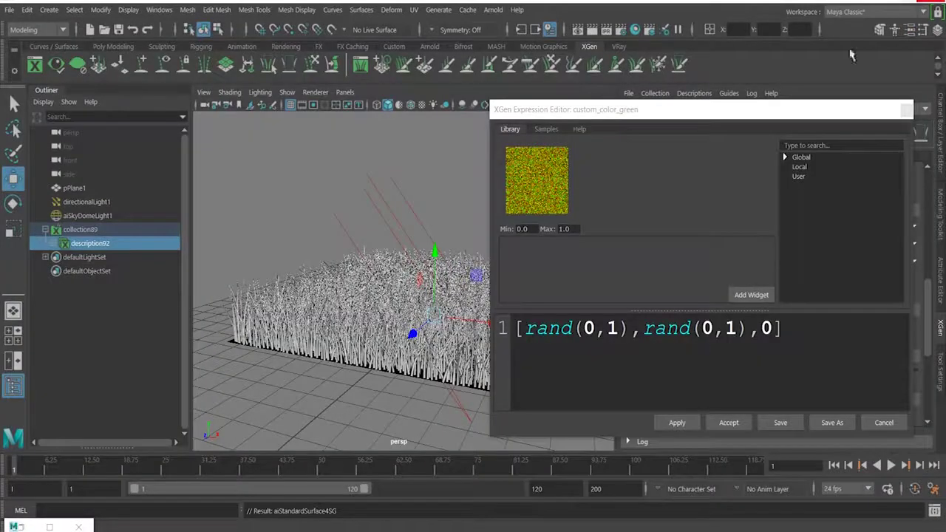
# - Replace the expression's blue channel value with rand(0,1) and apply it
pyautogui.click(790, 316)
pyautogui.press('Left')
pyautogui.press('BackSpace')
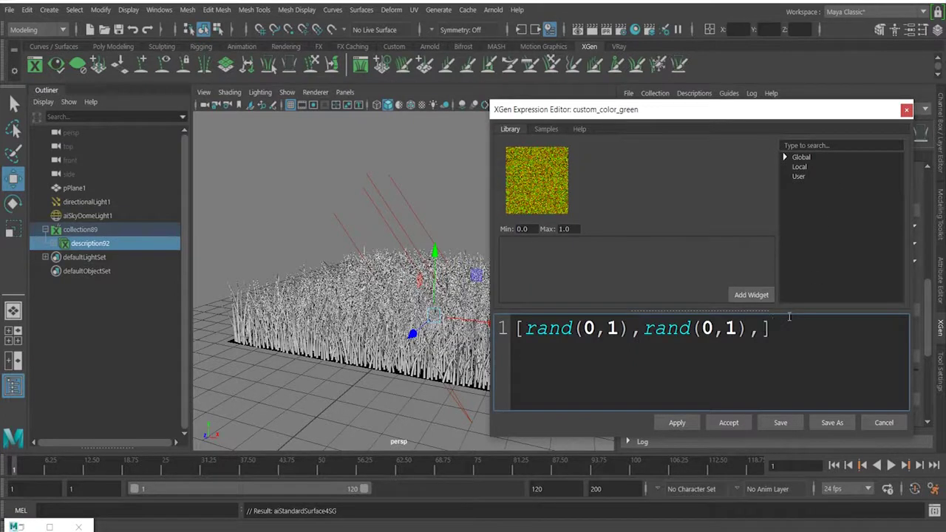
pyautogui.write('rand(0,1),rand(')
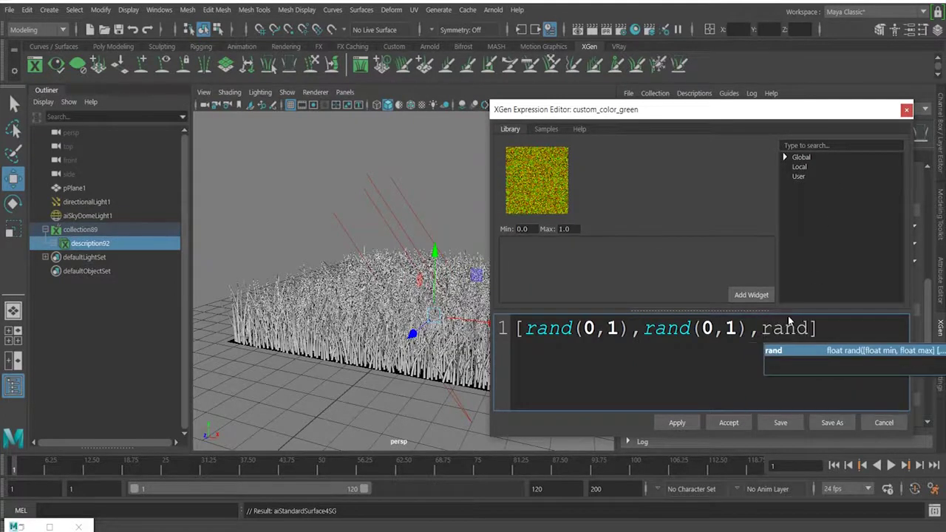
pyautogui.write('0.1')
pyautogui.press('BackSpace')
pyautogui.press('BackSpace')
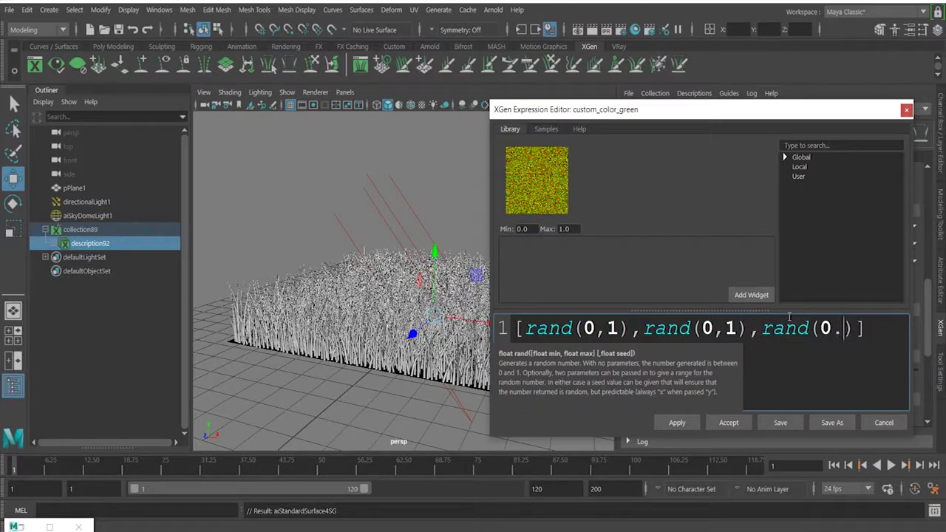
pyautogui.write(',1')
pyautogui.click(677, 422)
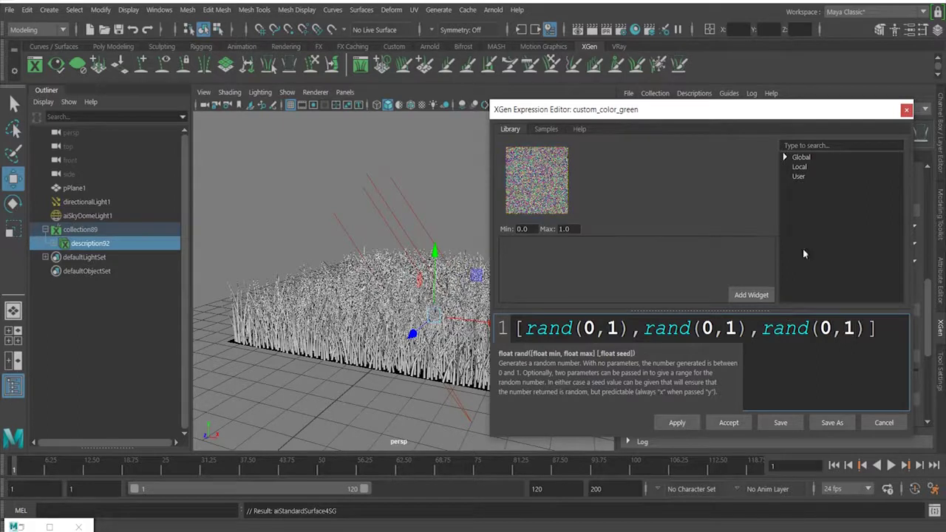
# - Close the expression editor and render the grass in Arnold
pyautogui.click(907, 111)
pyautogui.click(493, 9)
pyautogui.click(510, 32)
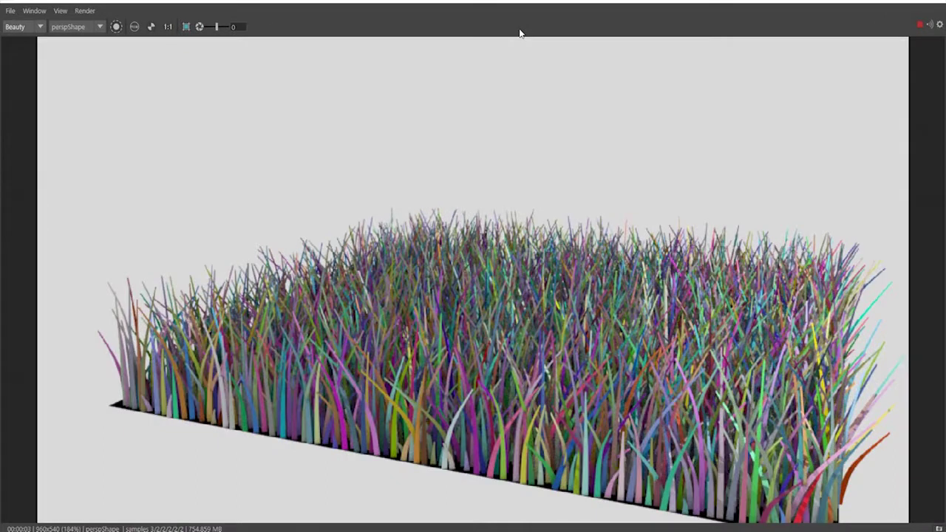